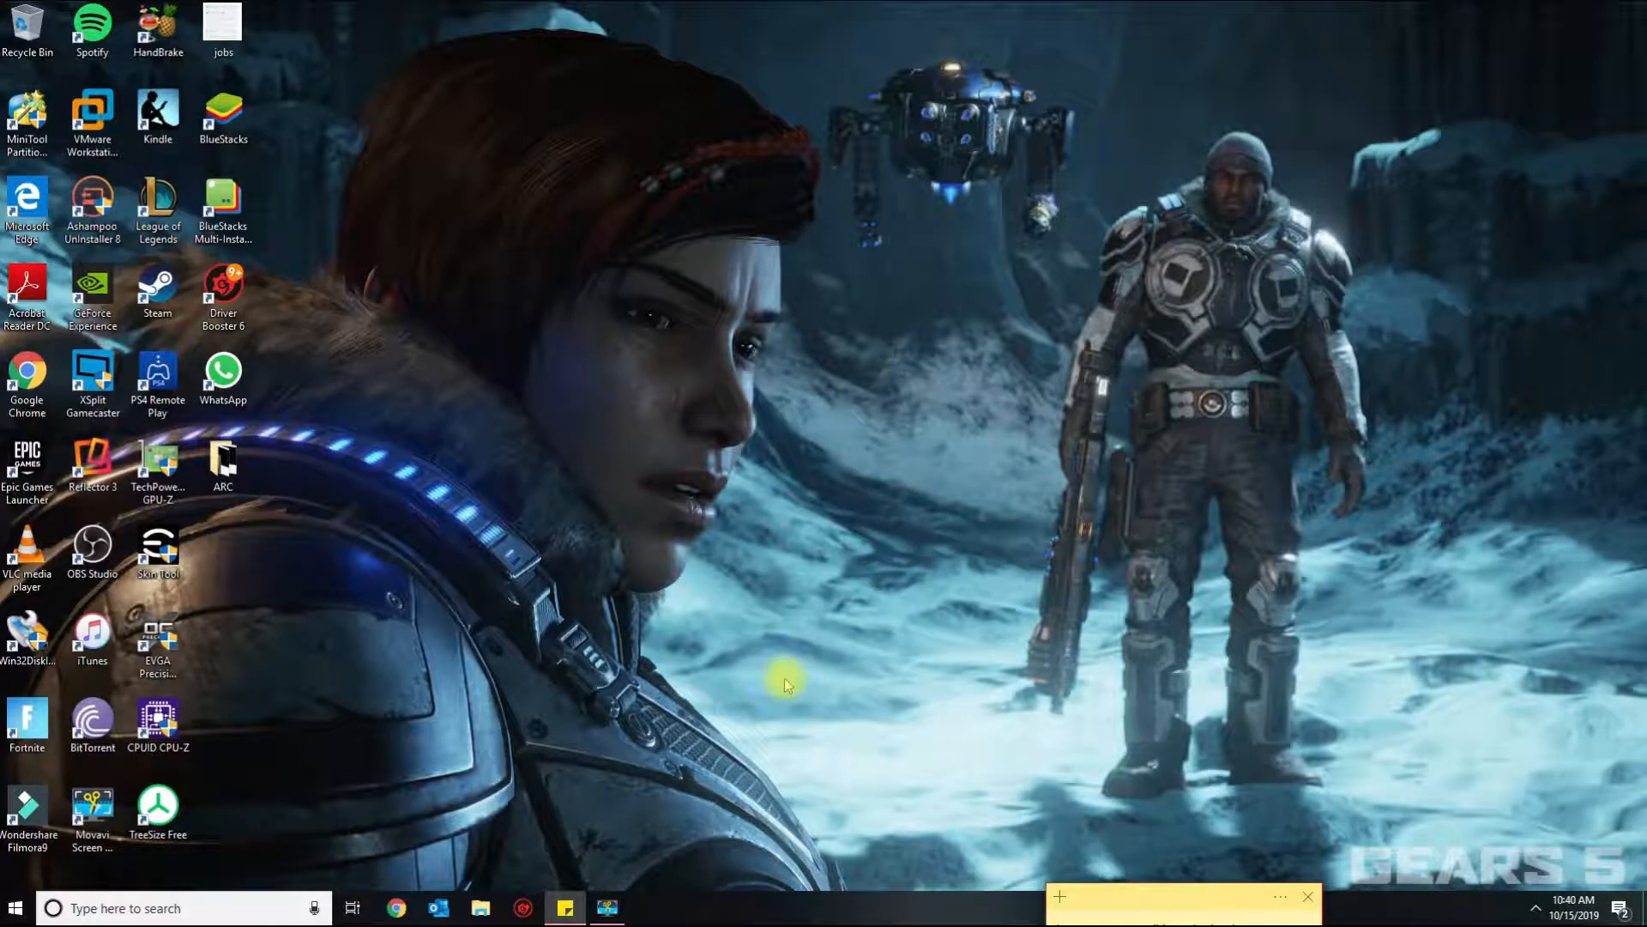
- Open Windows Settings
{"action": "right_click", "coordinate": [19, 903]}
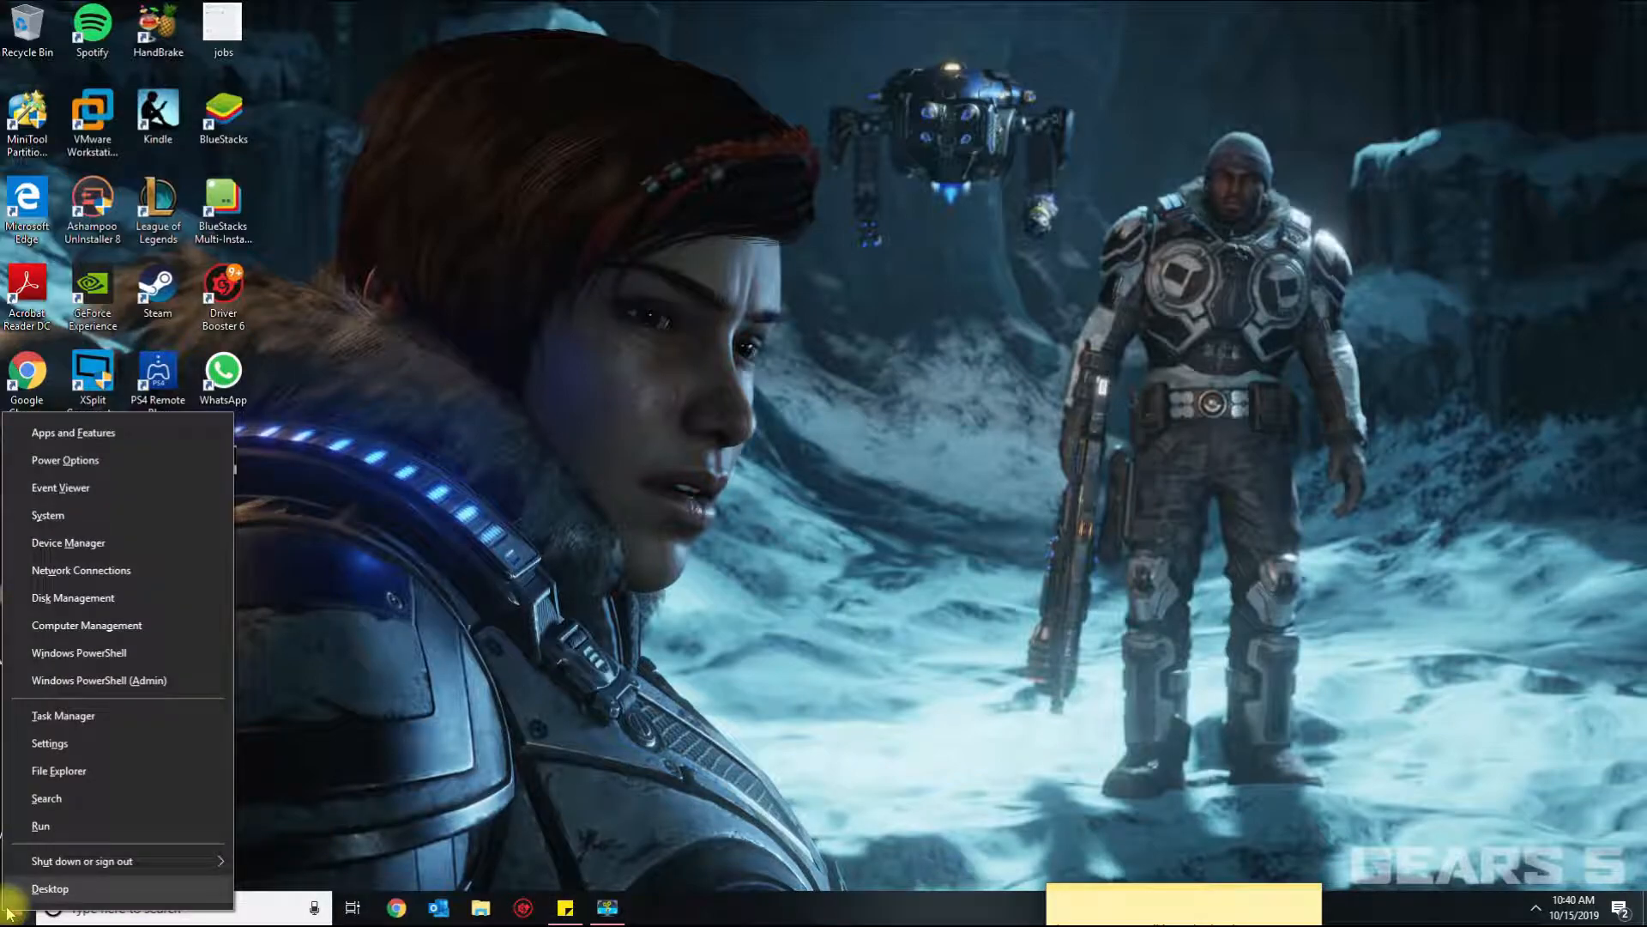
{"action": "left_click", "coordinate": [39, 744]}
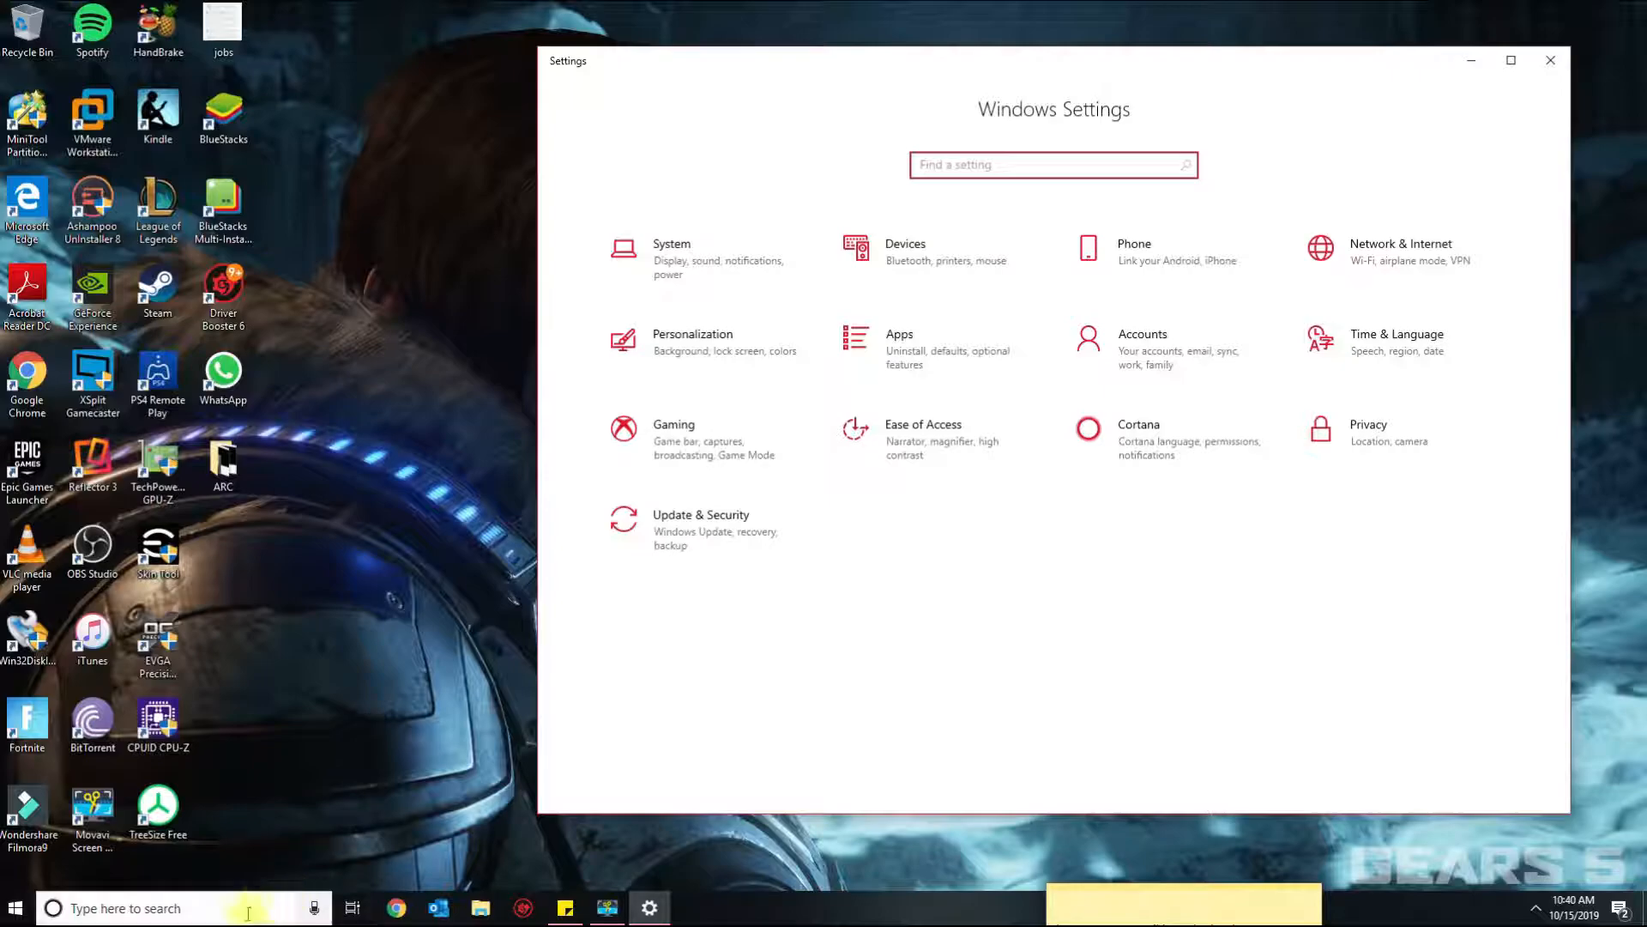
{"action": "left_click", "coordinate": [226, 910]}
{"action": "type", "text": "setti"}
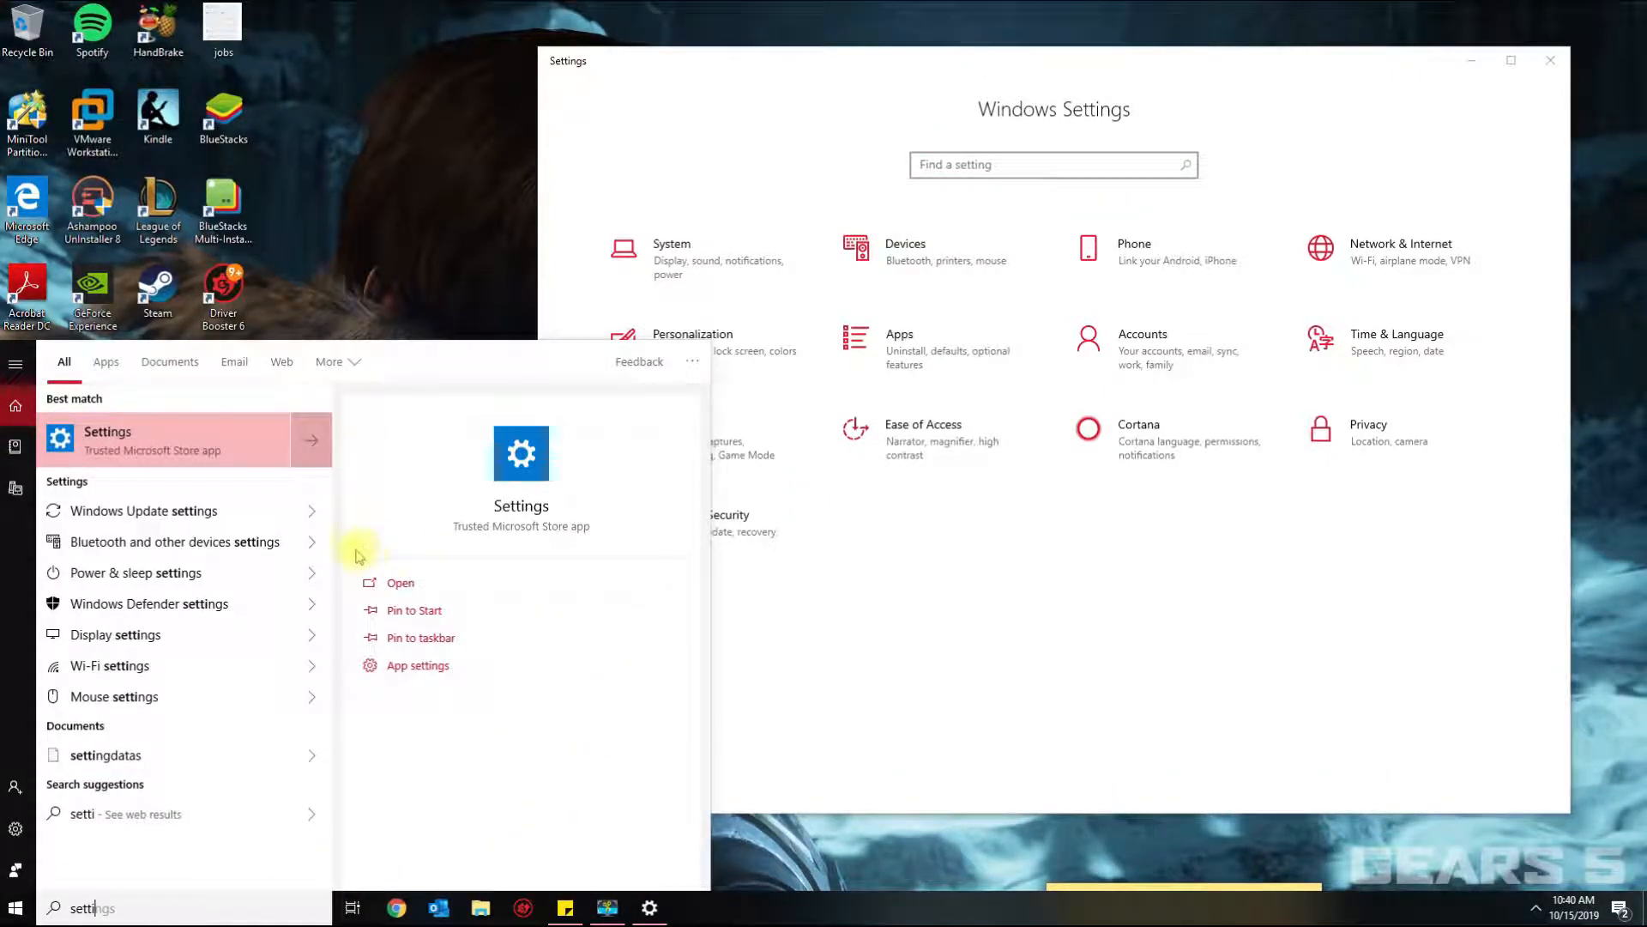
{"action": "left_click", "coordinate": [972, 336]}
- Search the settings for "restore" and open the Create a restore point option, placing its dialog clear of the Settings window
{"action": "left_click", "coordinate": [993, 165]}
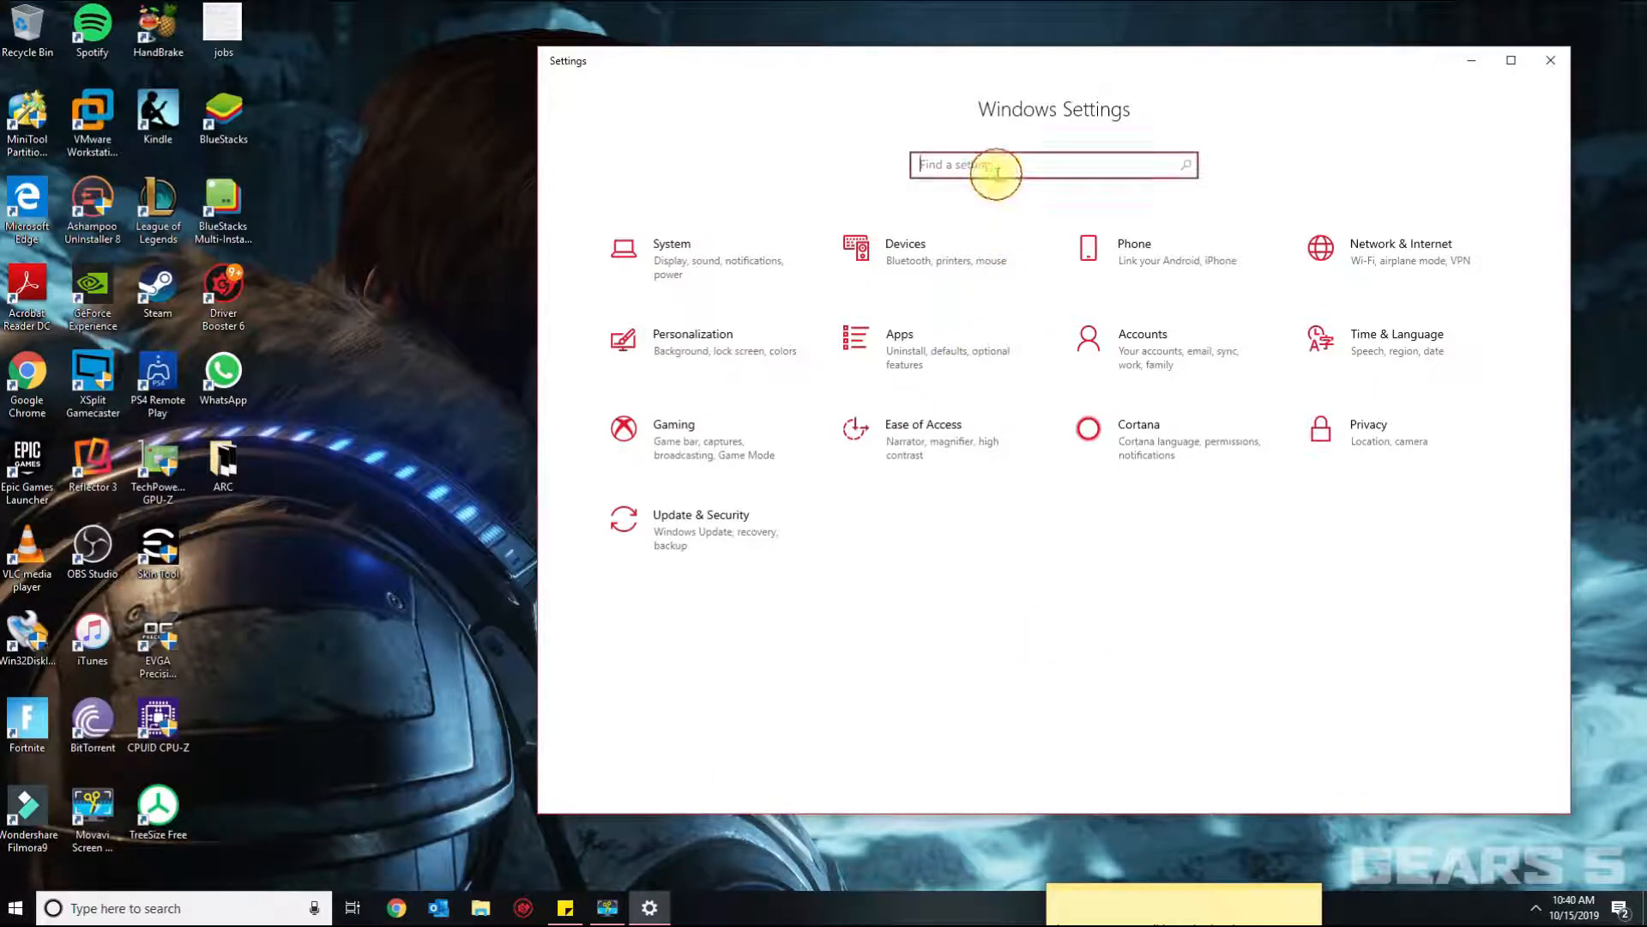
{"action": "type", "text": "restore"}
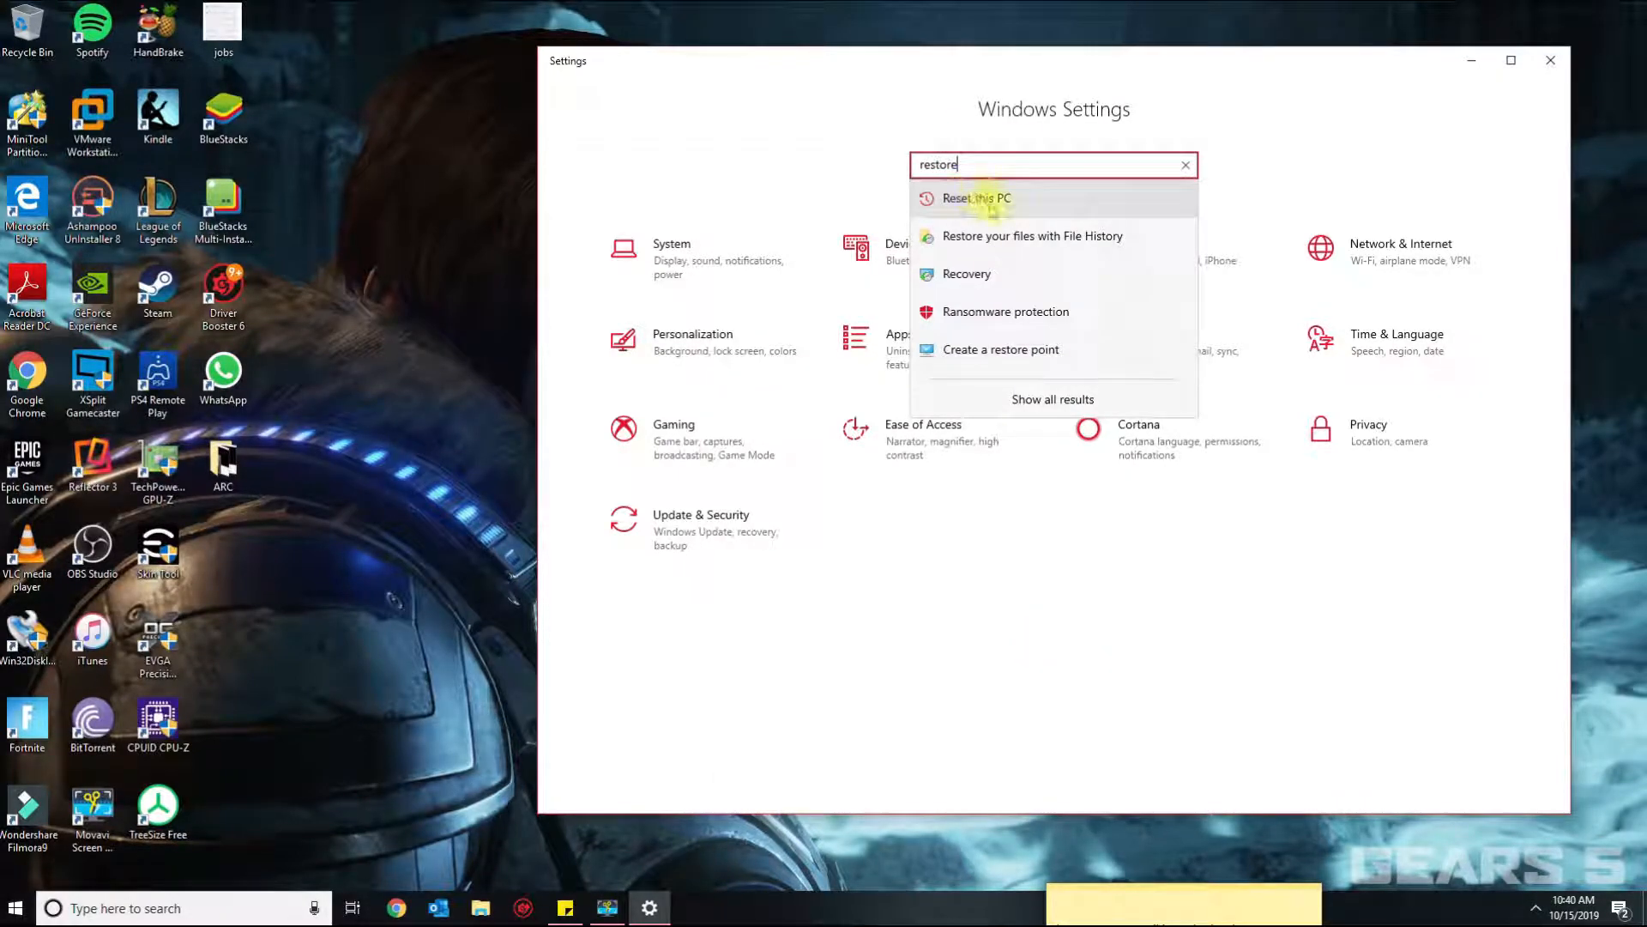
{"action": "left_click", "coordinate": [997, 352]}
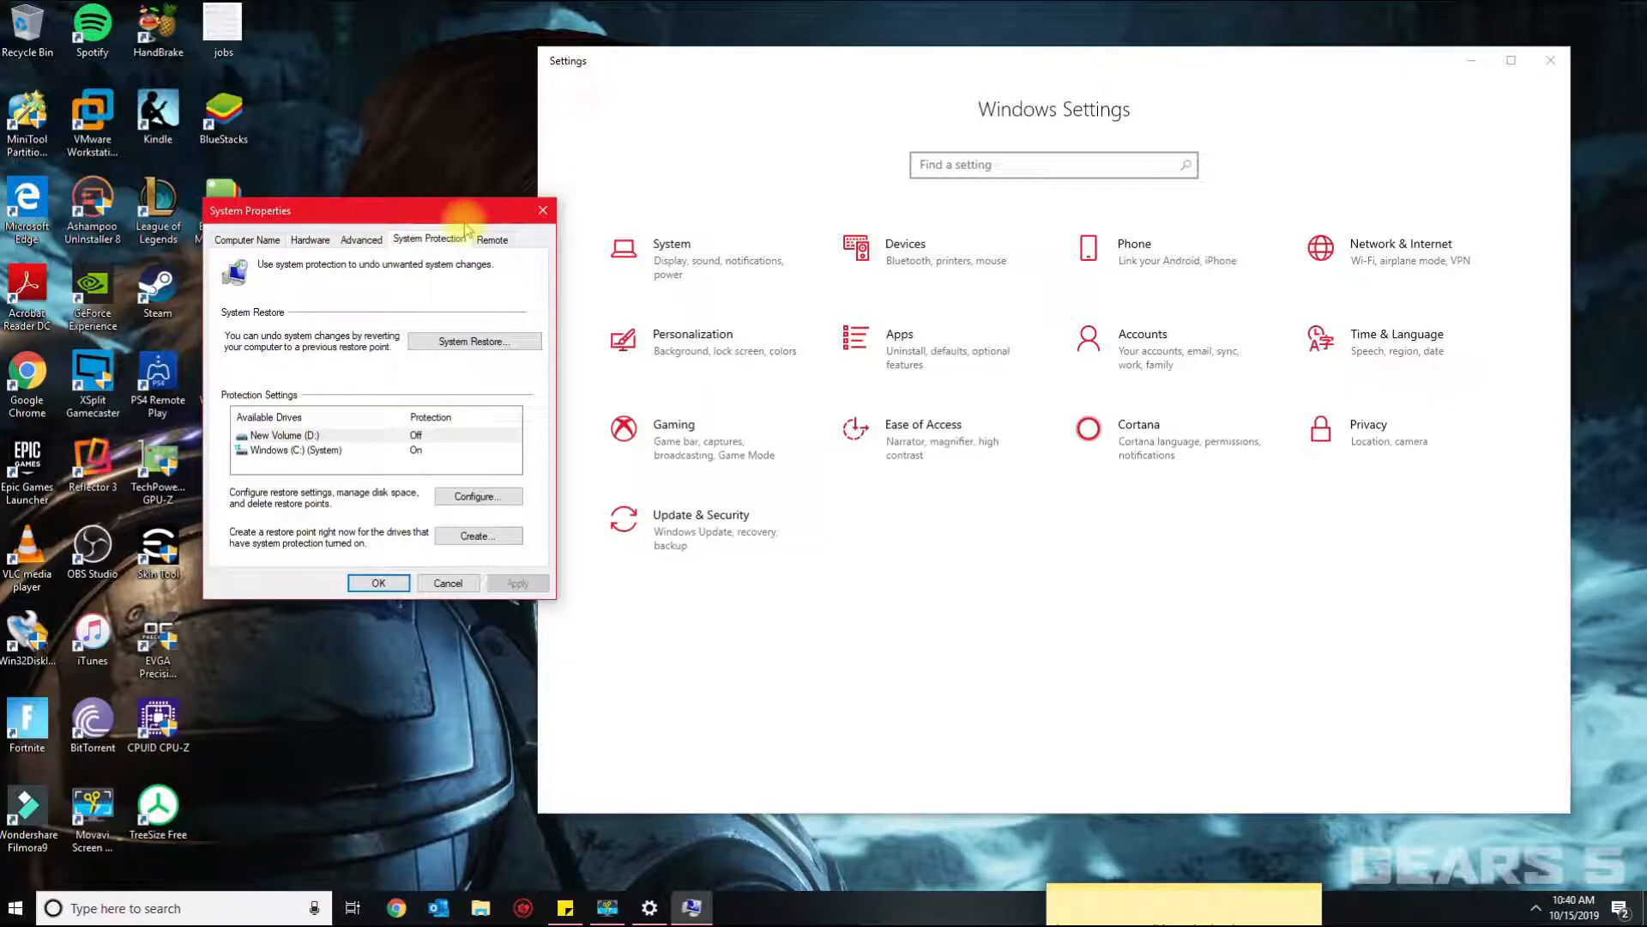
{"action": "left_click_drag", "start_coordinate": [429, 209], "coordinate": [389, 125]}
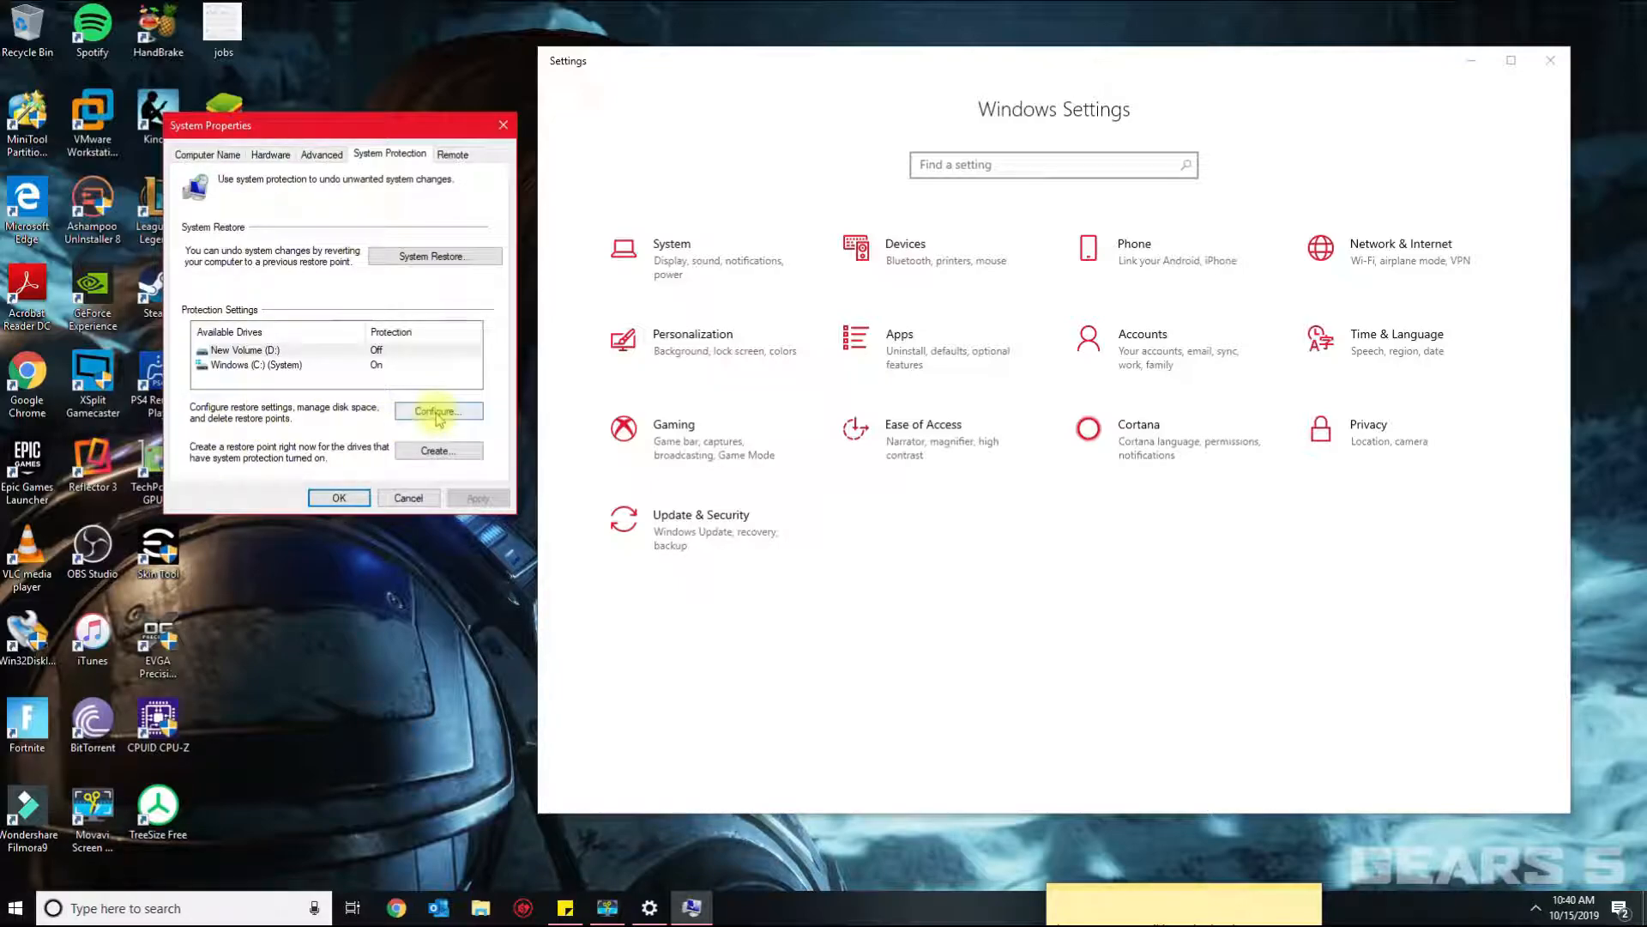
- Turn on system protection for New Volume (D:) with a maximum disk space usage of 1% (9.31 GB)
{"action": "left_click", "coordinate": [438, 412]}
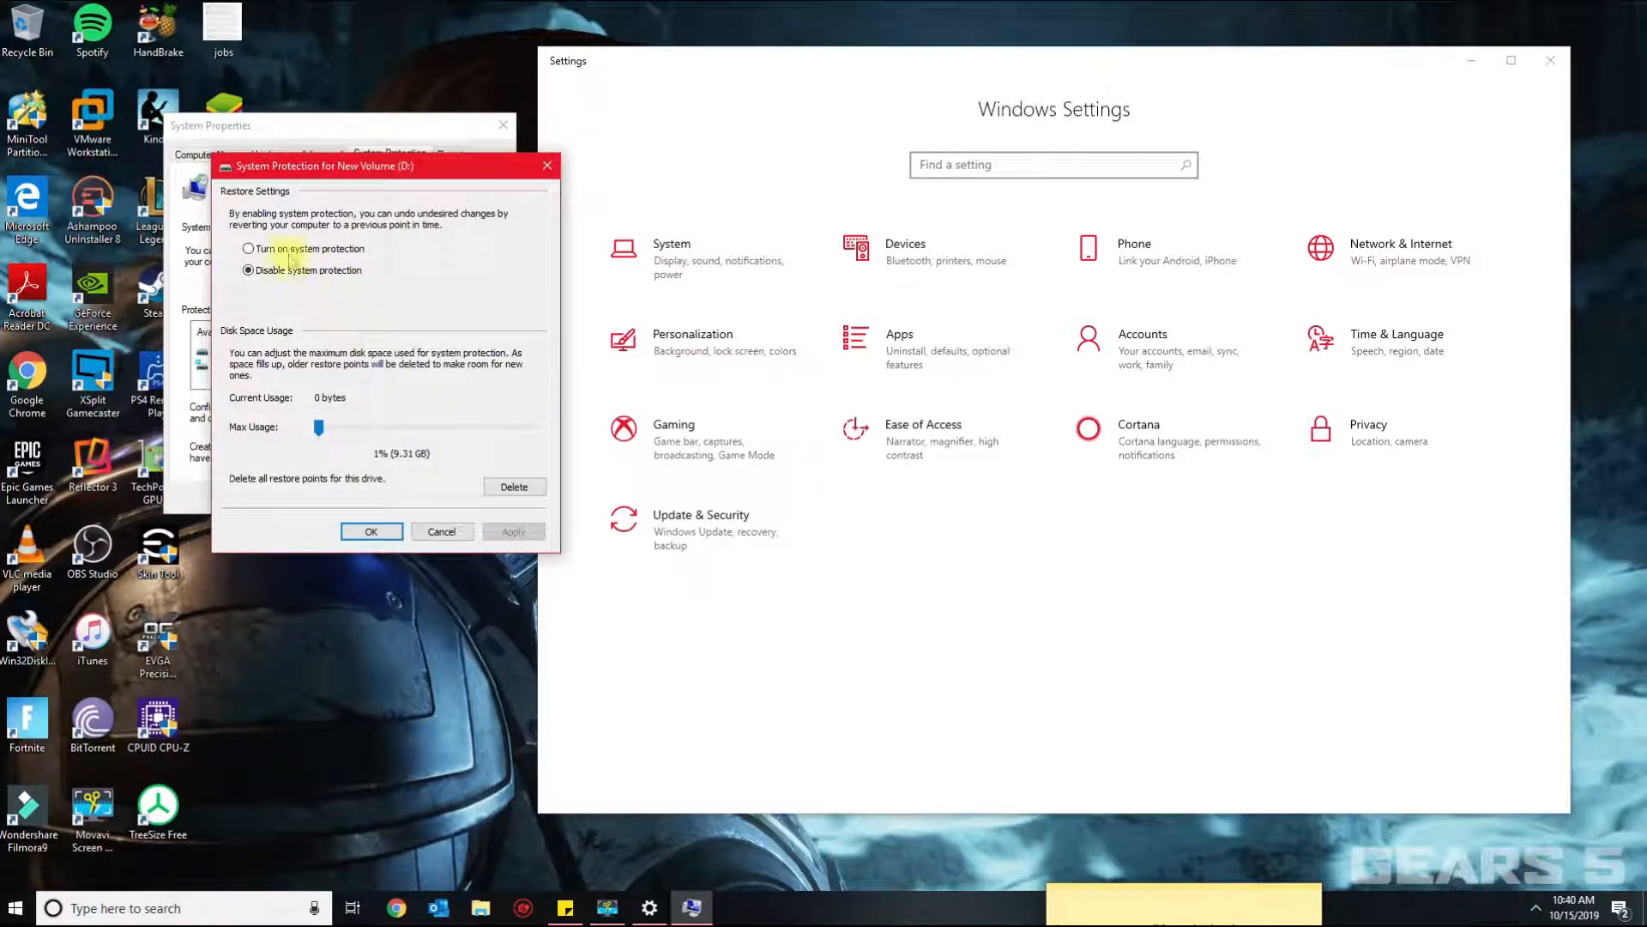
{"action": "left_click", "coordinate": [279, 248]}
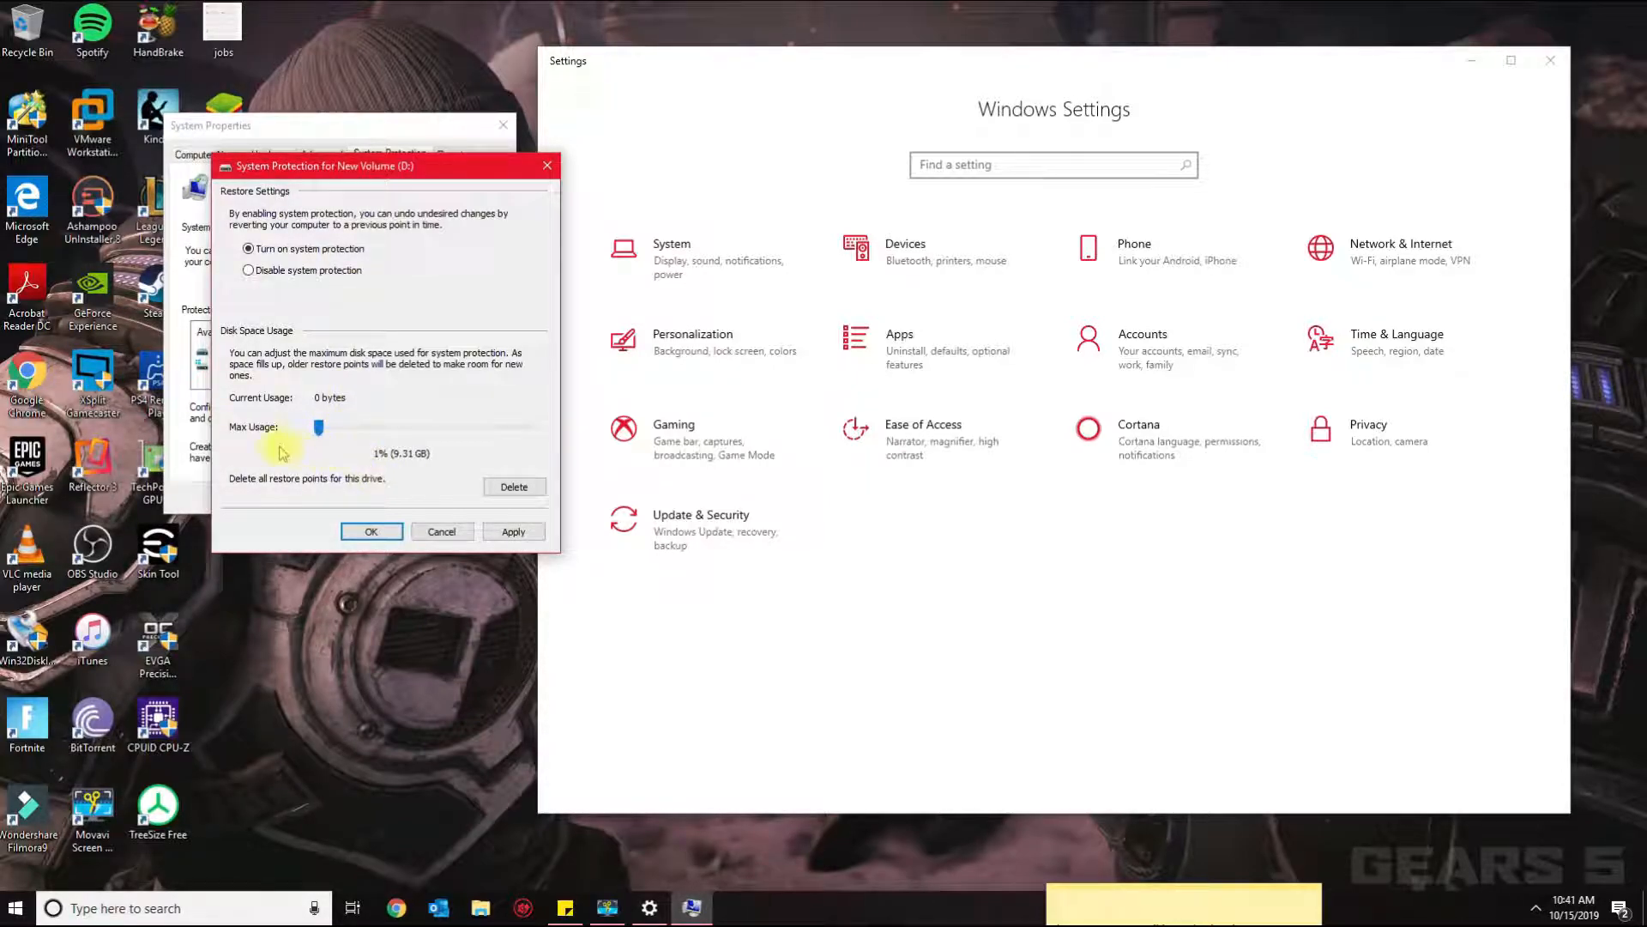
{"action": "left_click", "coordinate": [358, 431]}
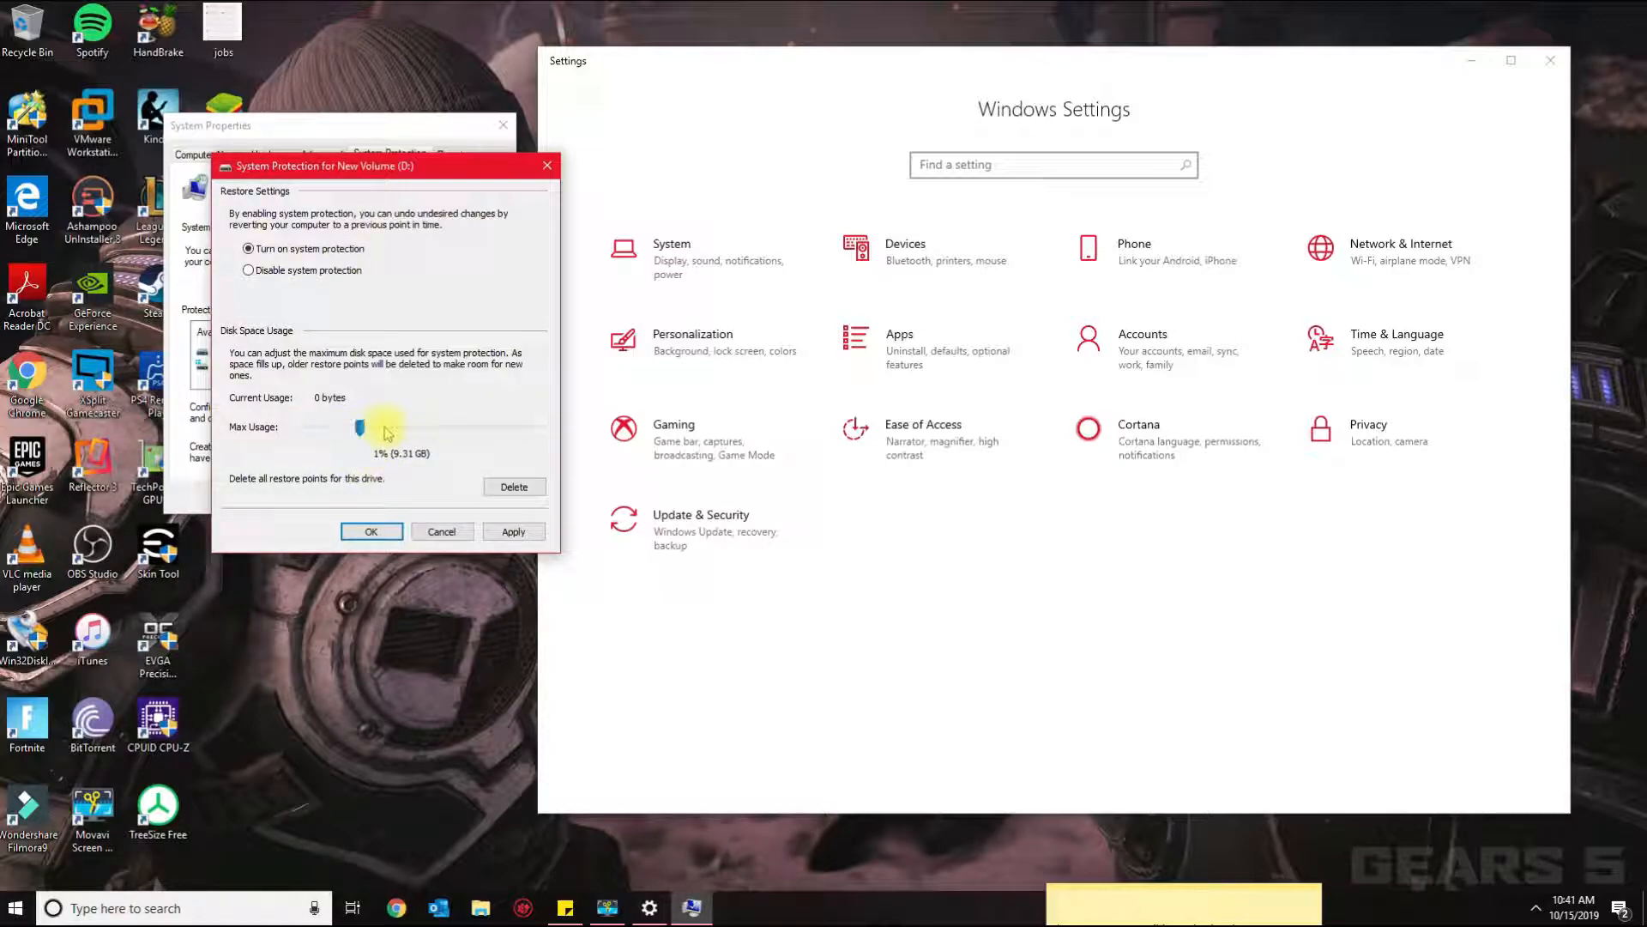
{"action": "left_click", "coordinate": [331, 432]}
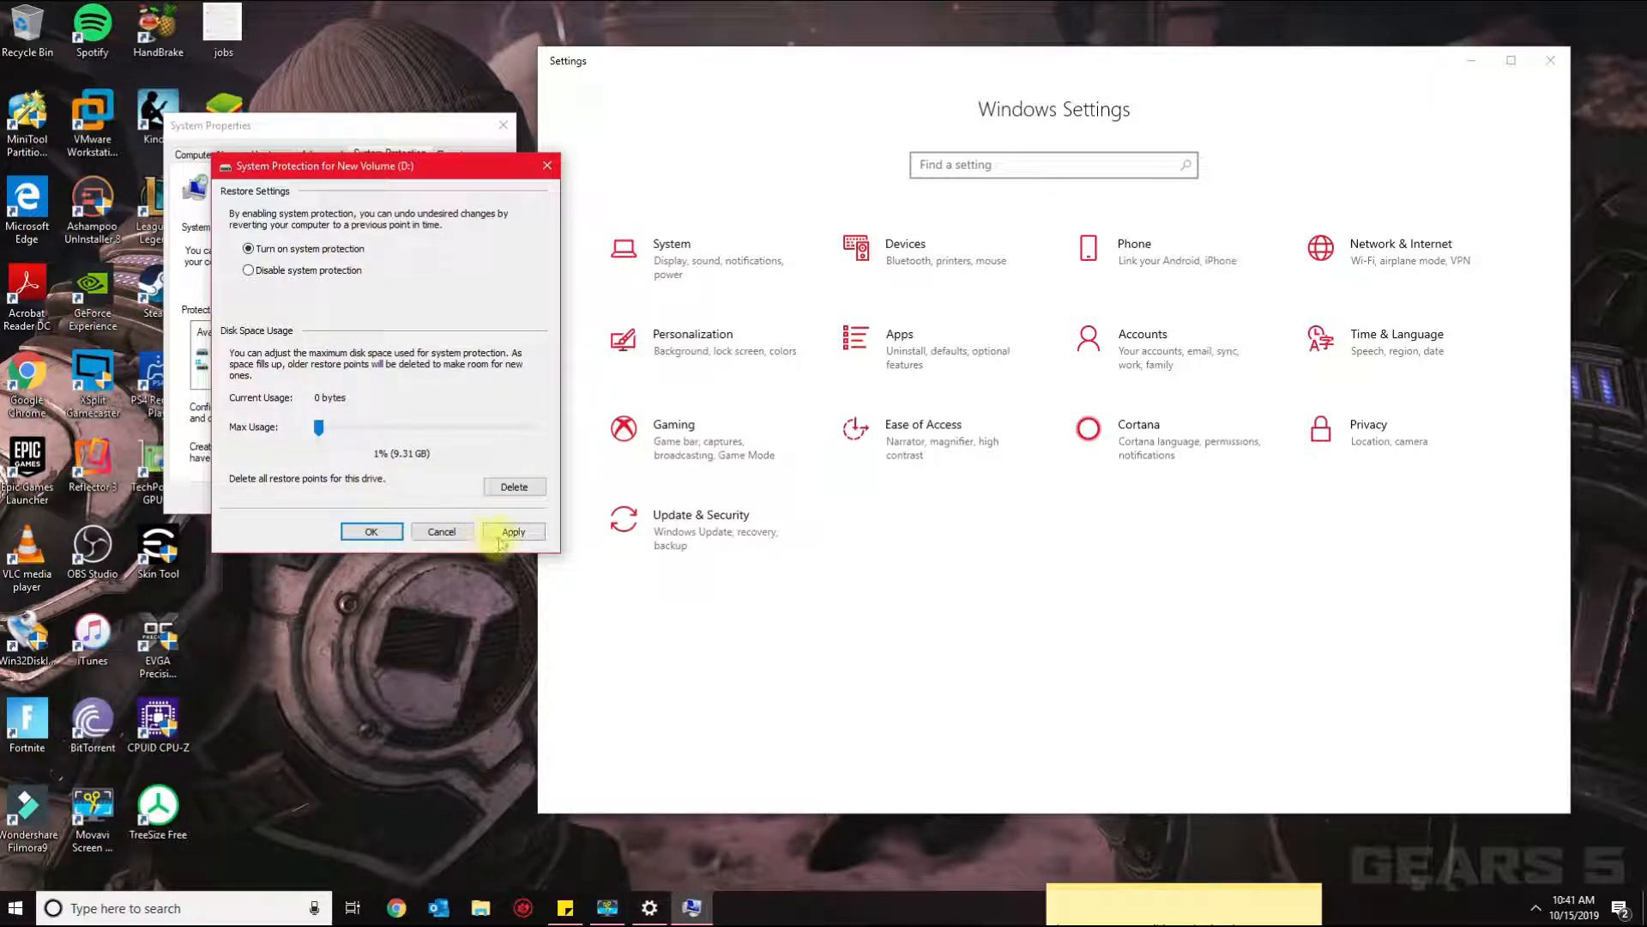
{"action": "left_click", "coordinate": [515, 487]}
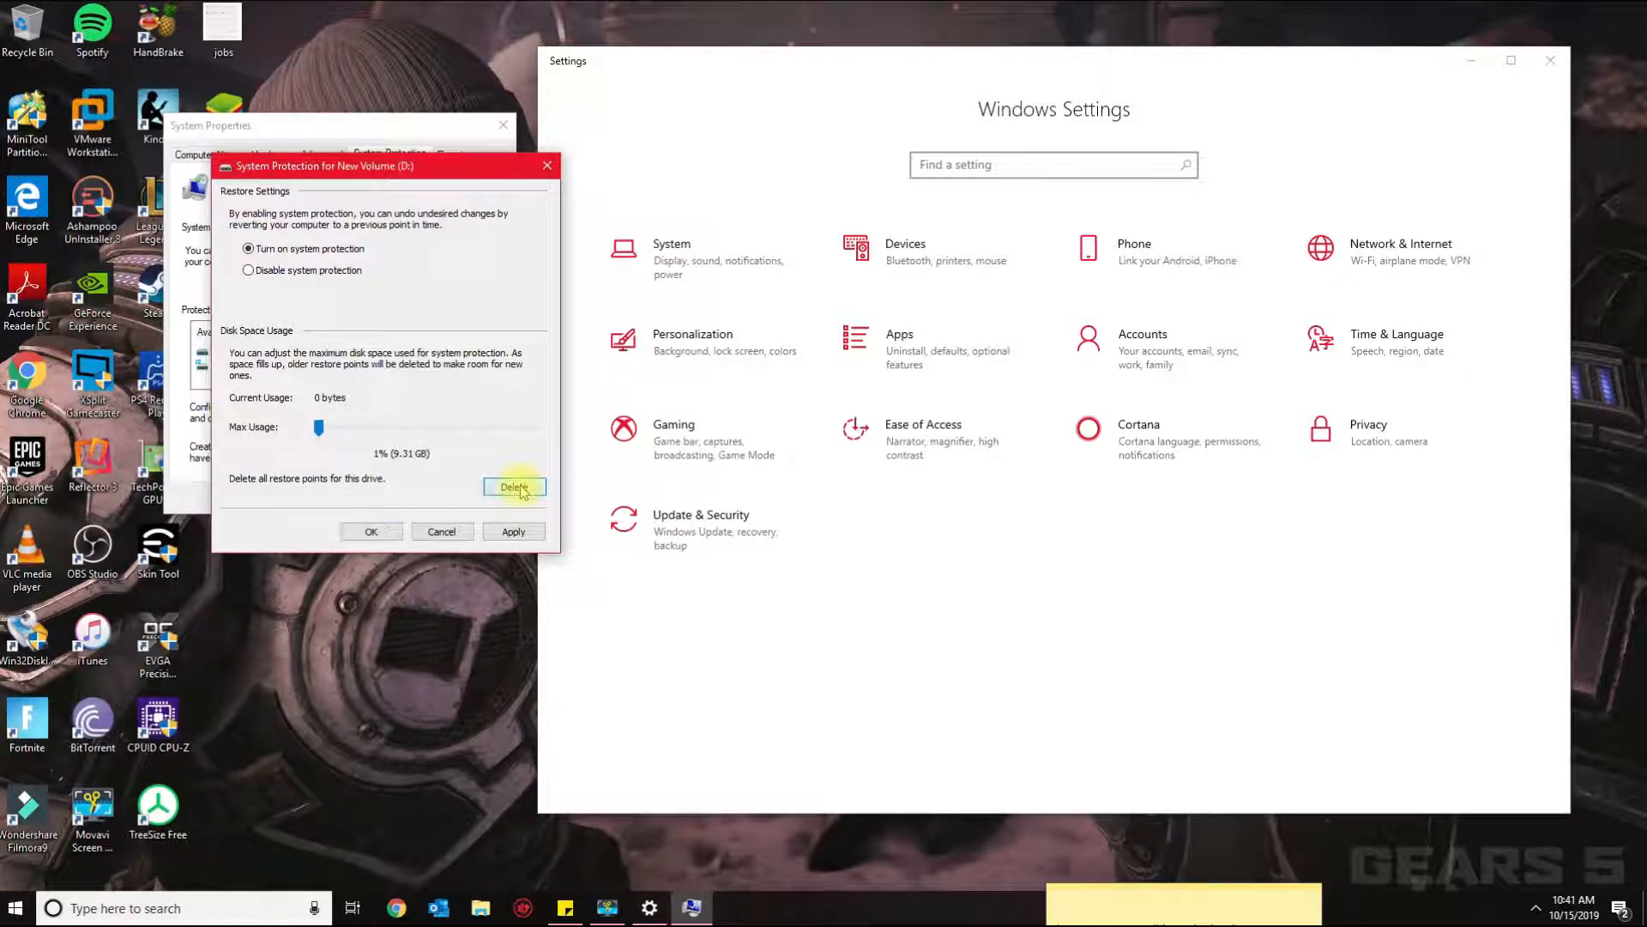
{"action": "left_click", "coordinate": [553, 387]}
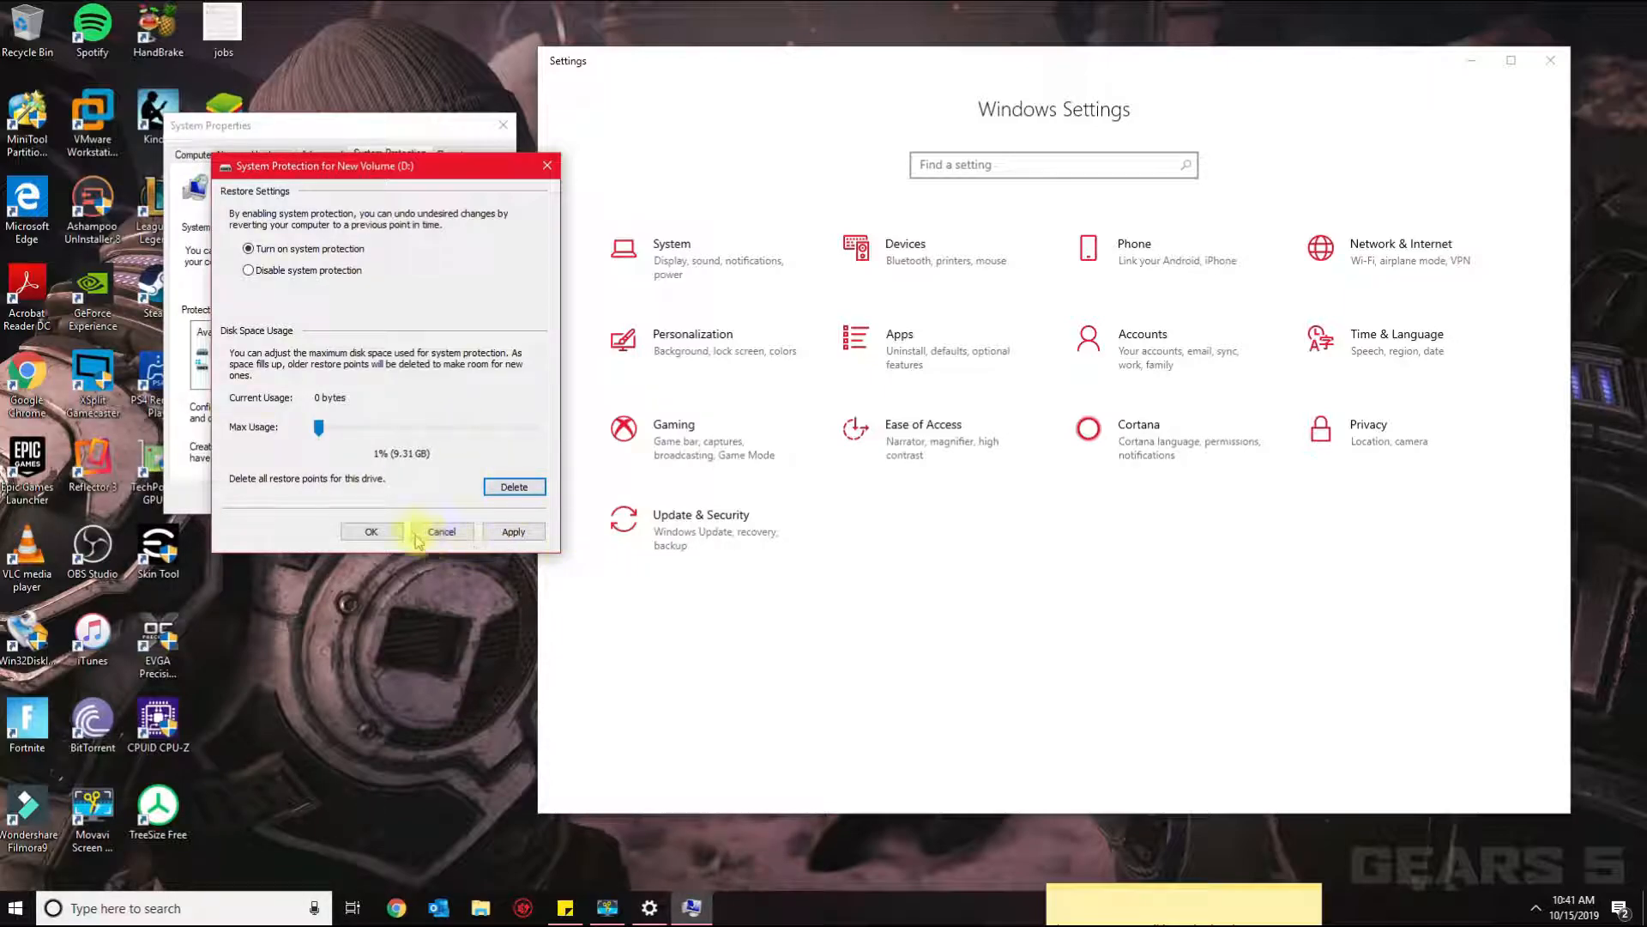
{"action": "left_click", "coordinate": [513, 531]}
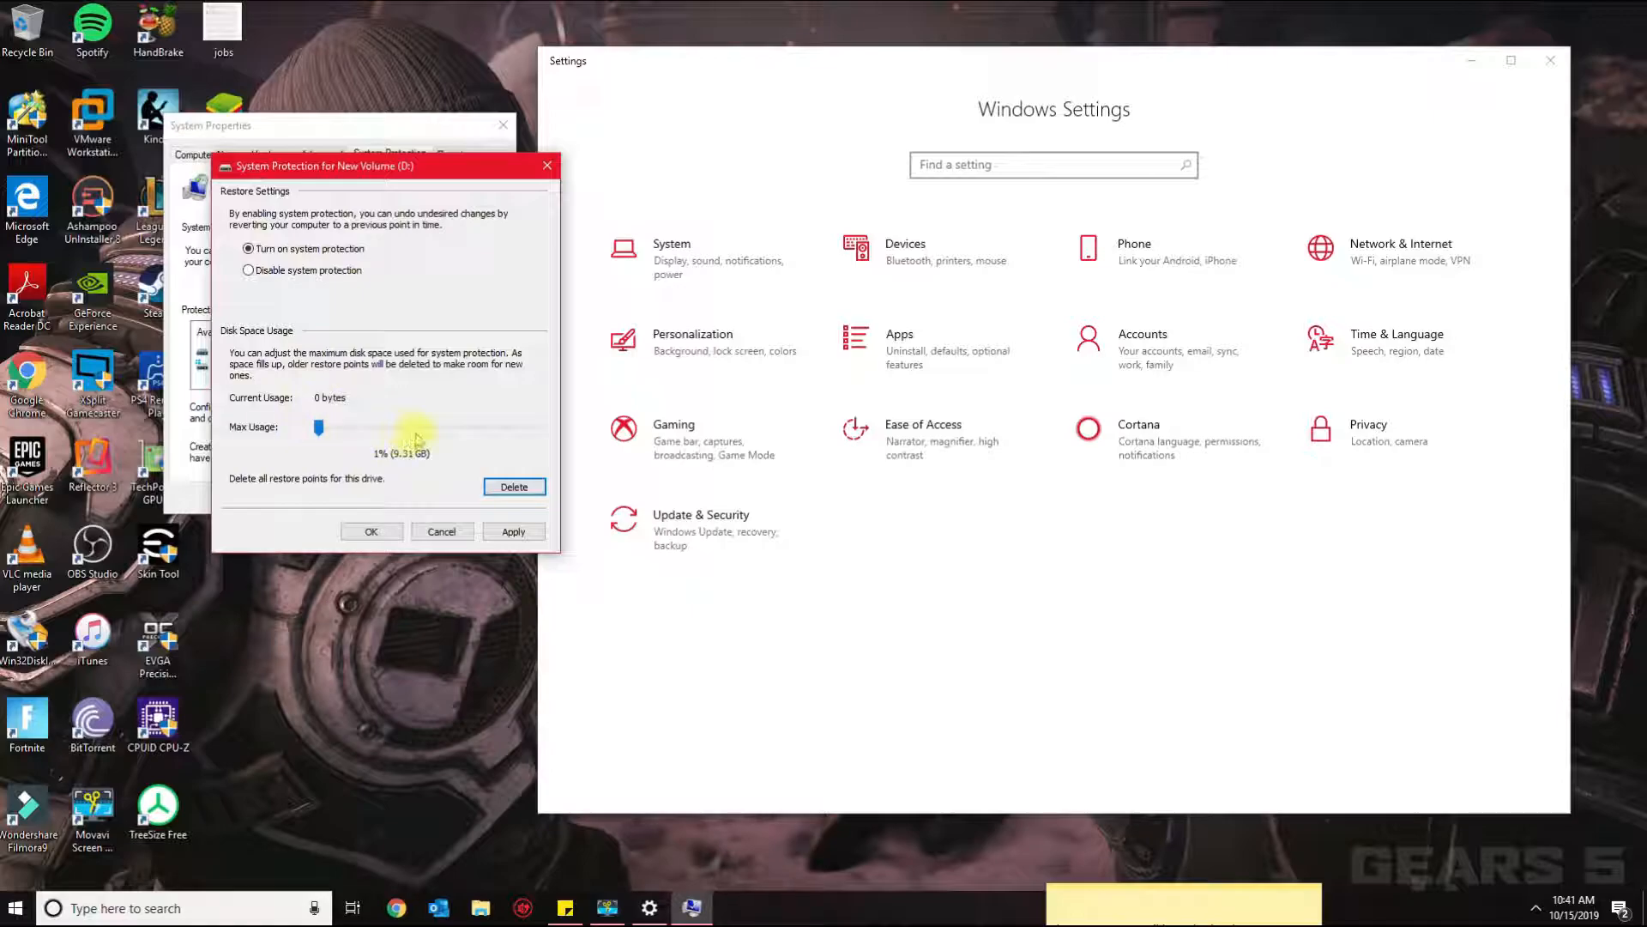
{"action": "left_click", "coordinate": [513, 531]}
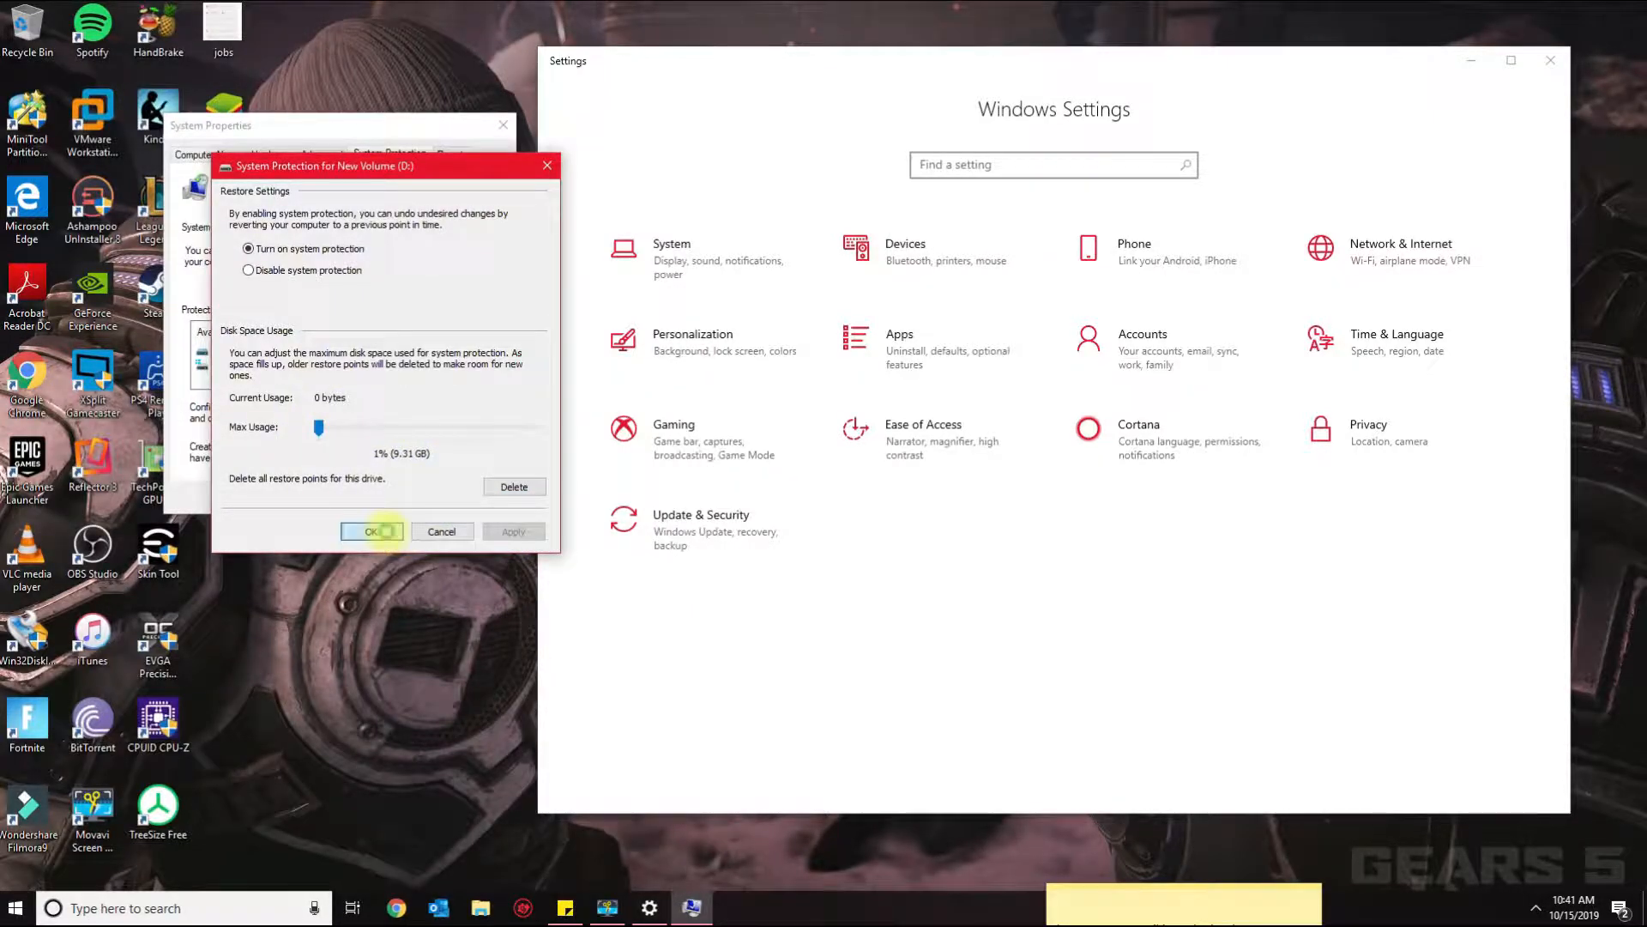
{"action": "left_click", "coordinate": [378, 532]}
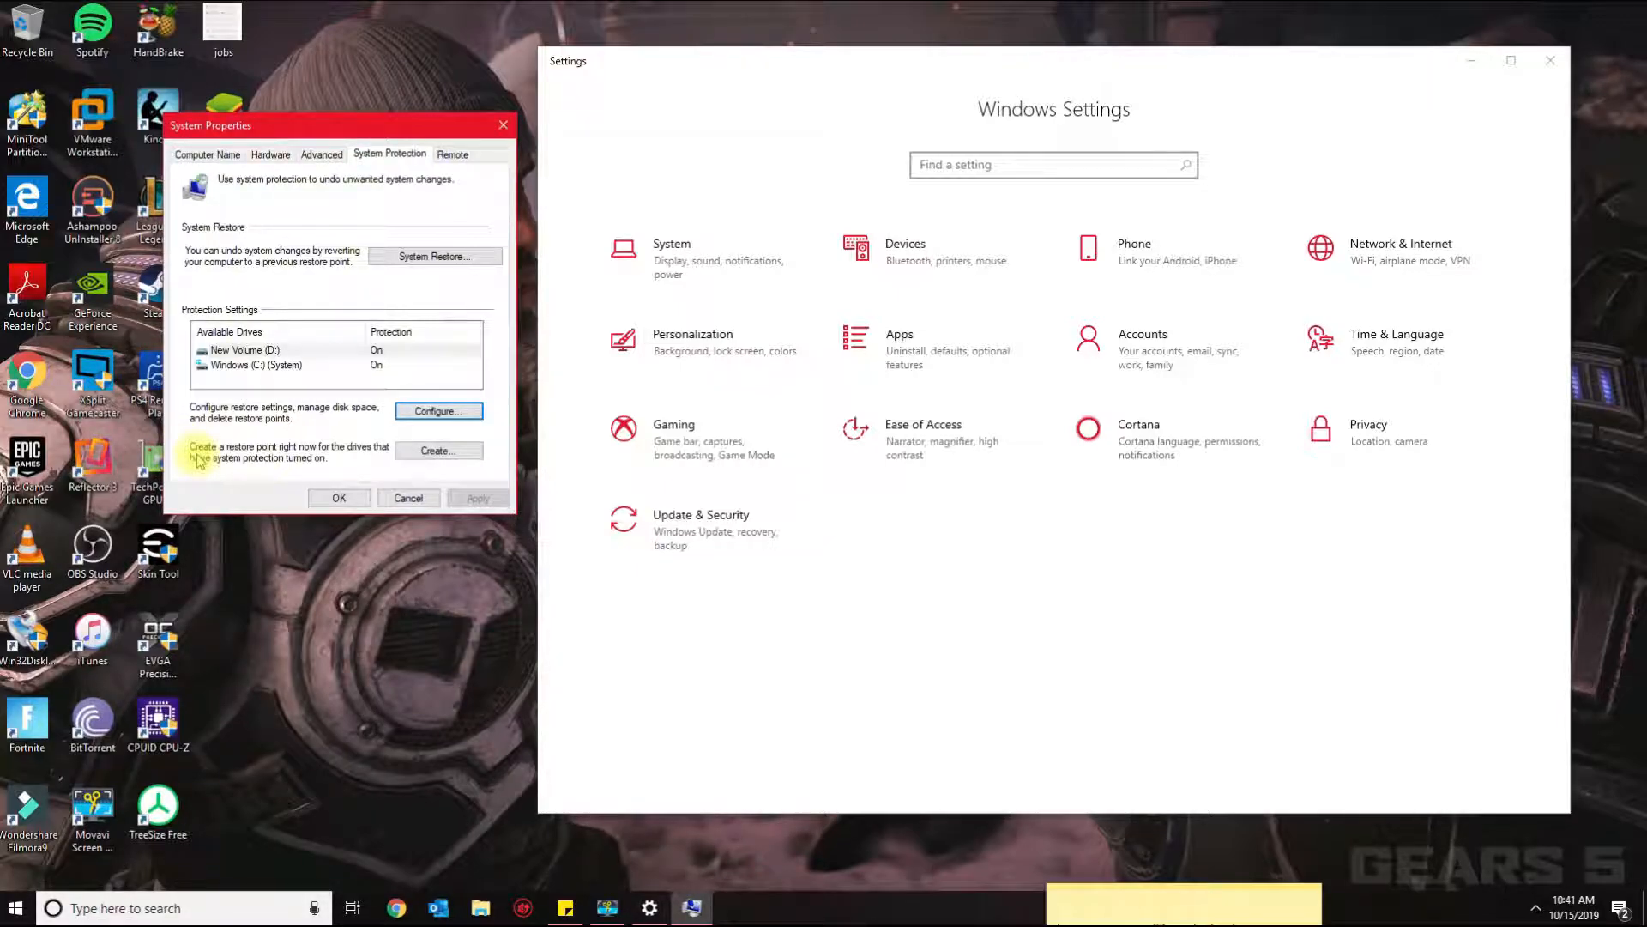
- Create a restore point with the description "Install Display Driver" and dismiss the completion message
{"action": "left_click", "coordinate": [434, 457]}
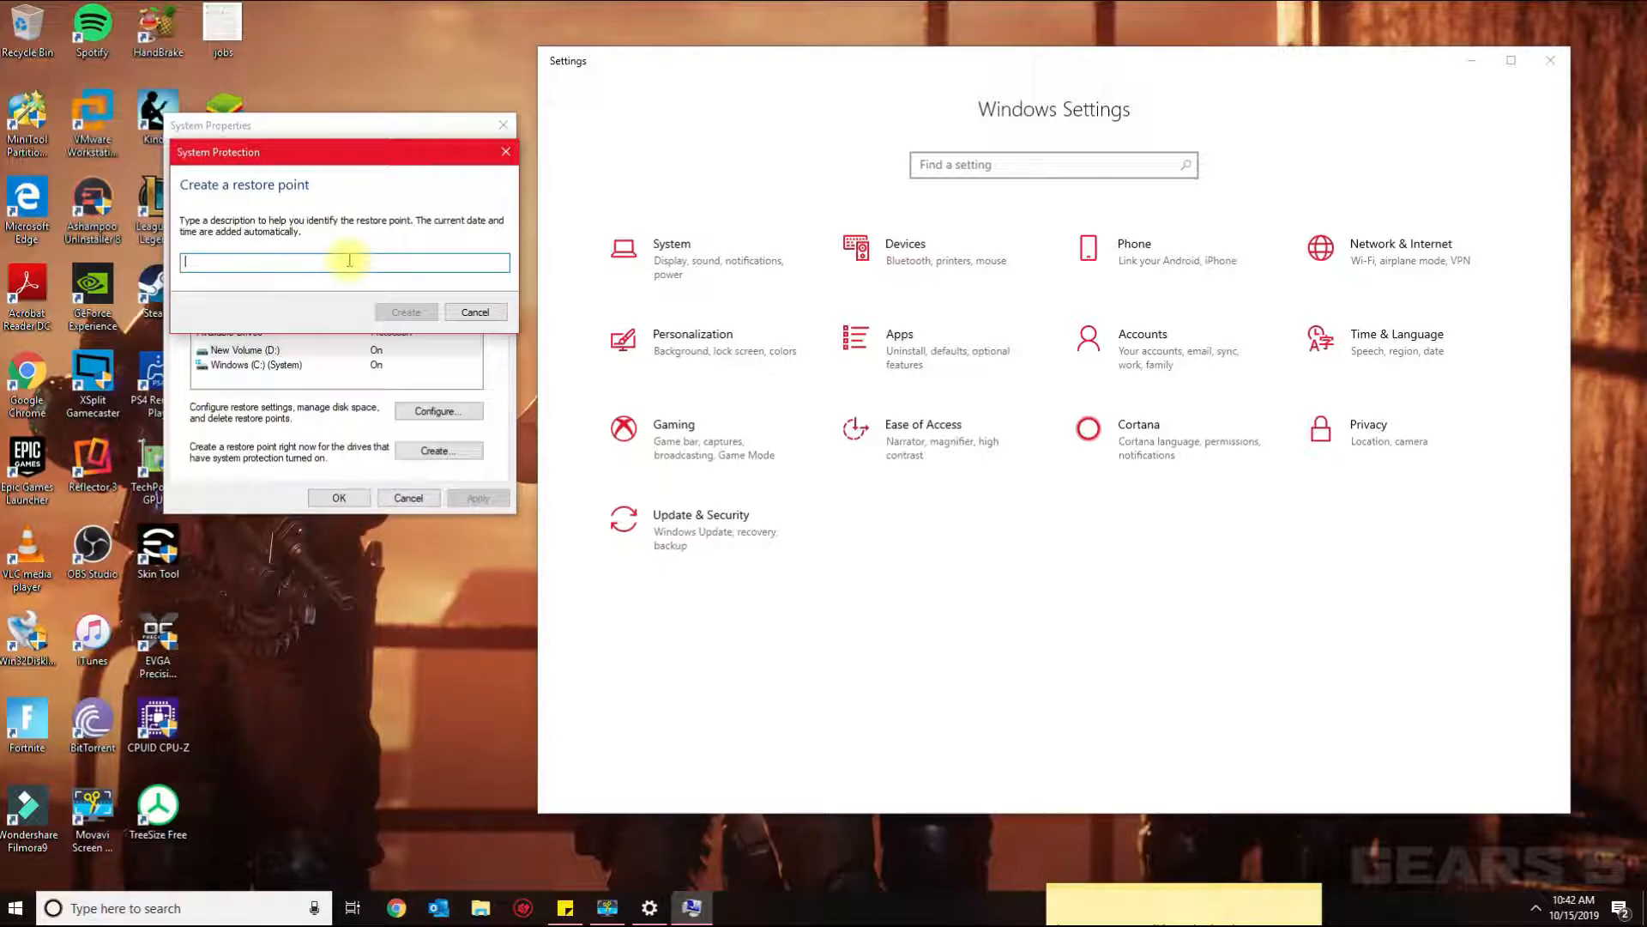
{"action": "type", "text": "I"}
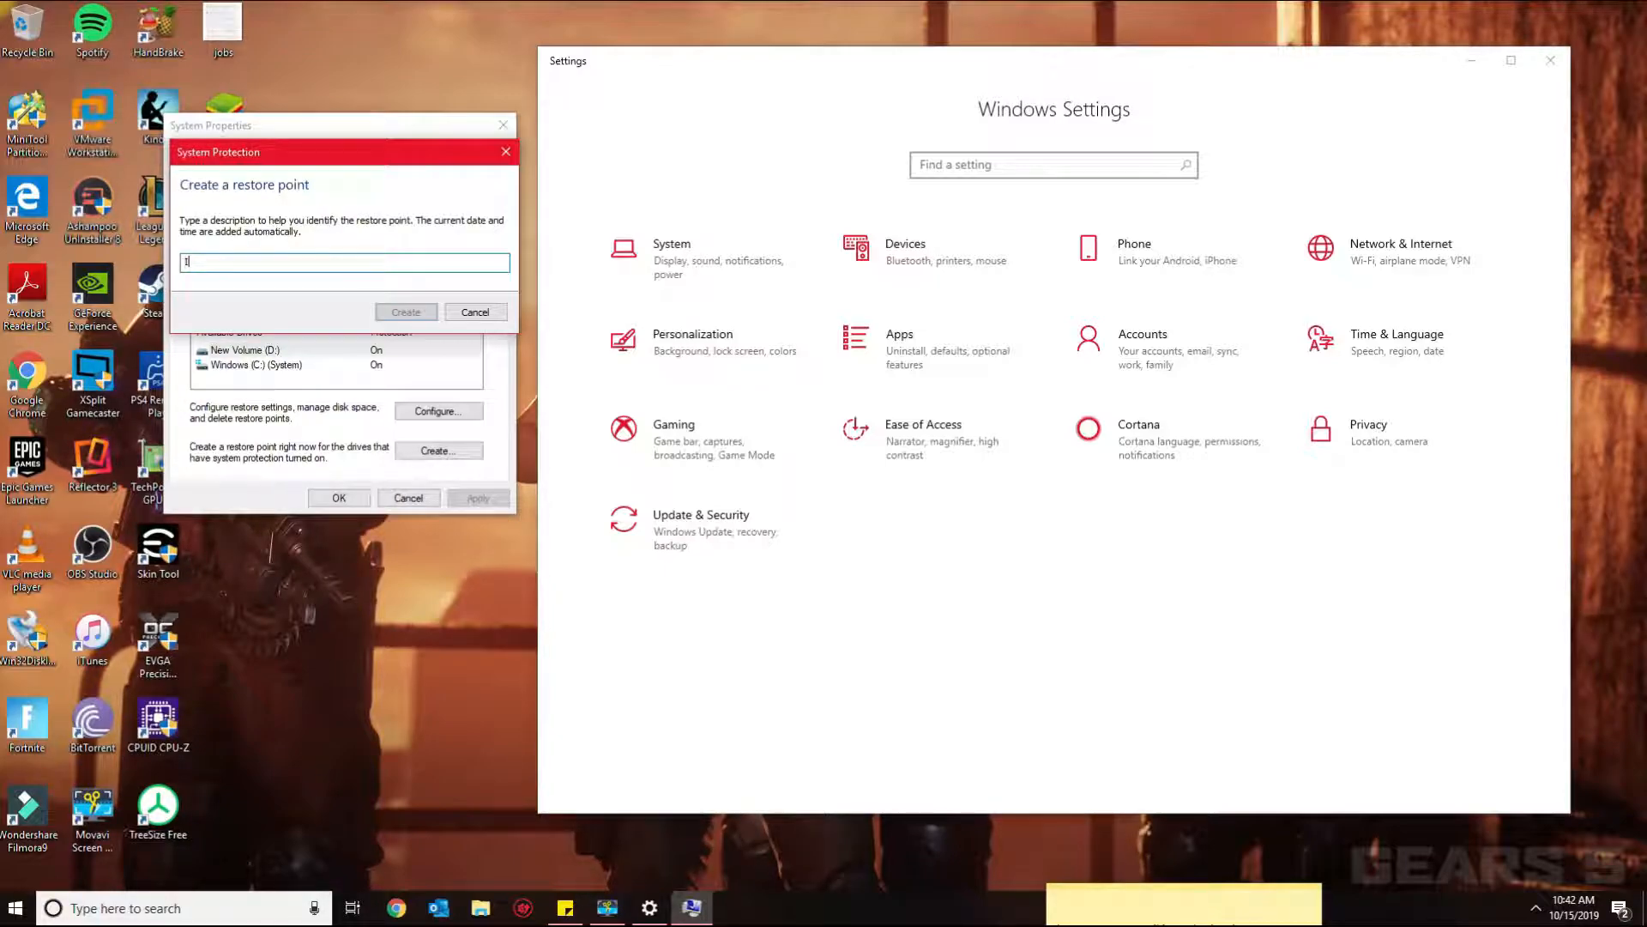
{"action": "type", "text": "nstall Display"}
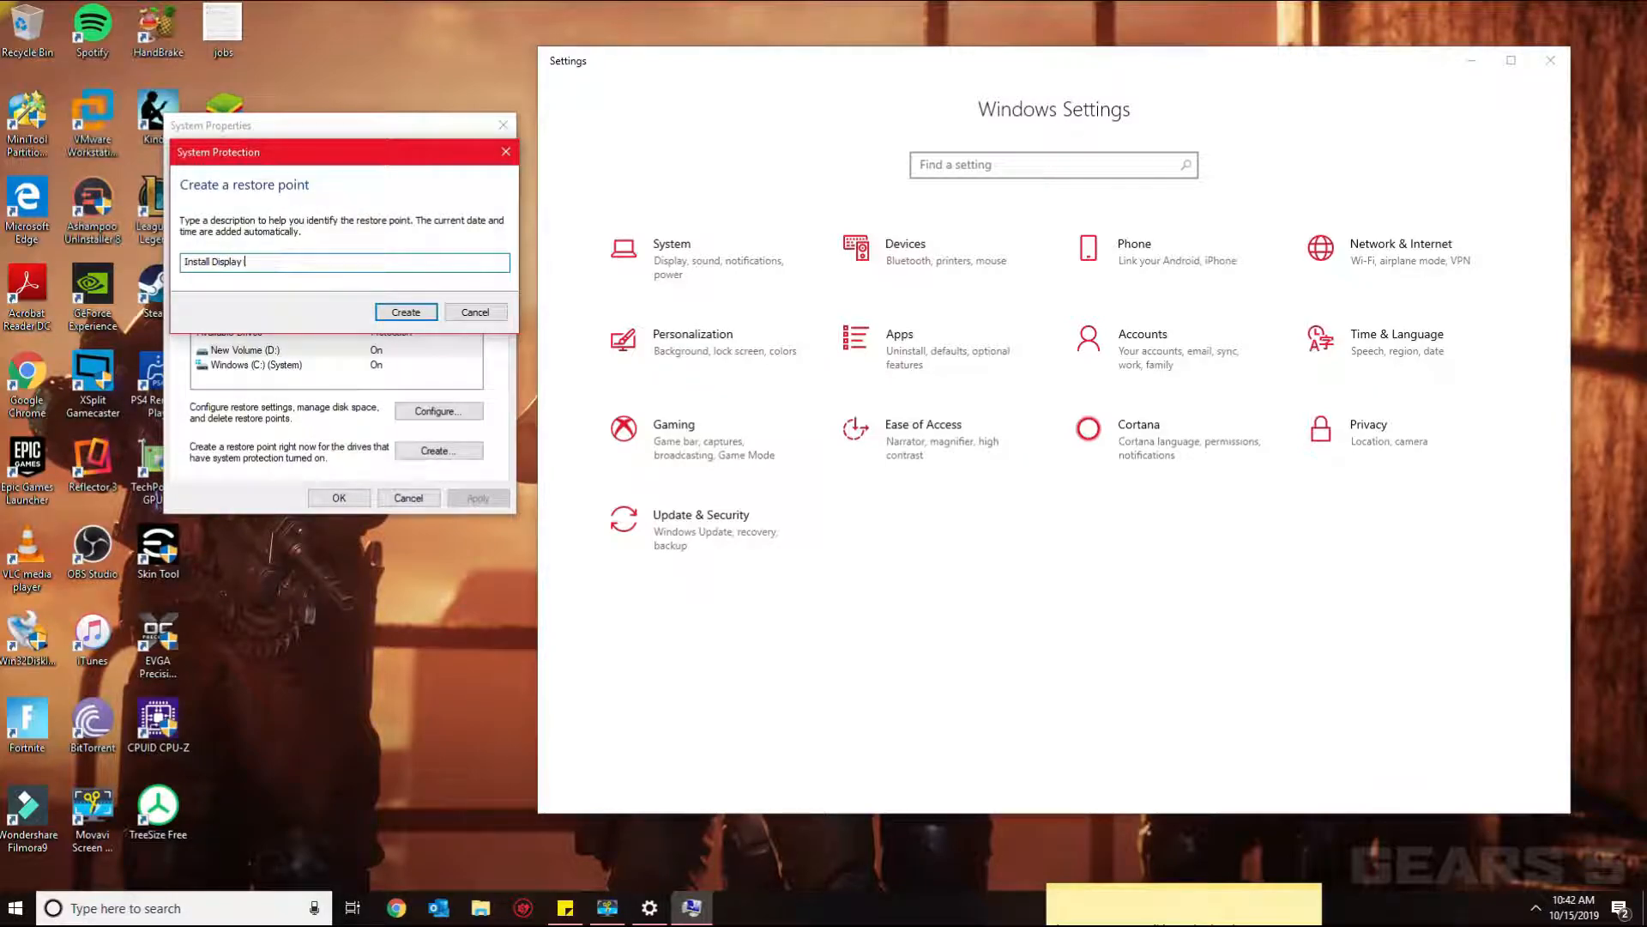
{"action": "type", "text": " Driver"}
{"action": "left_click", "coordinate": [402, 311]}
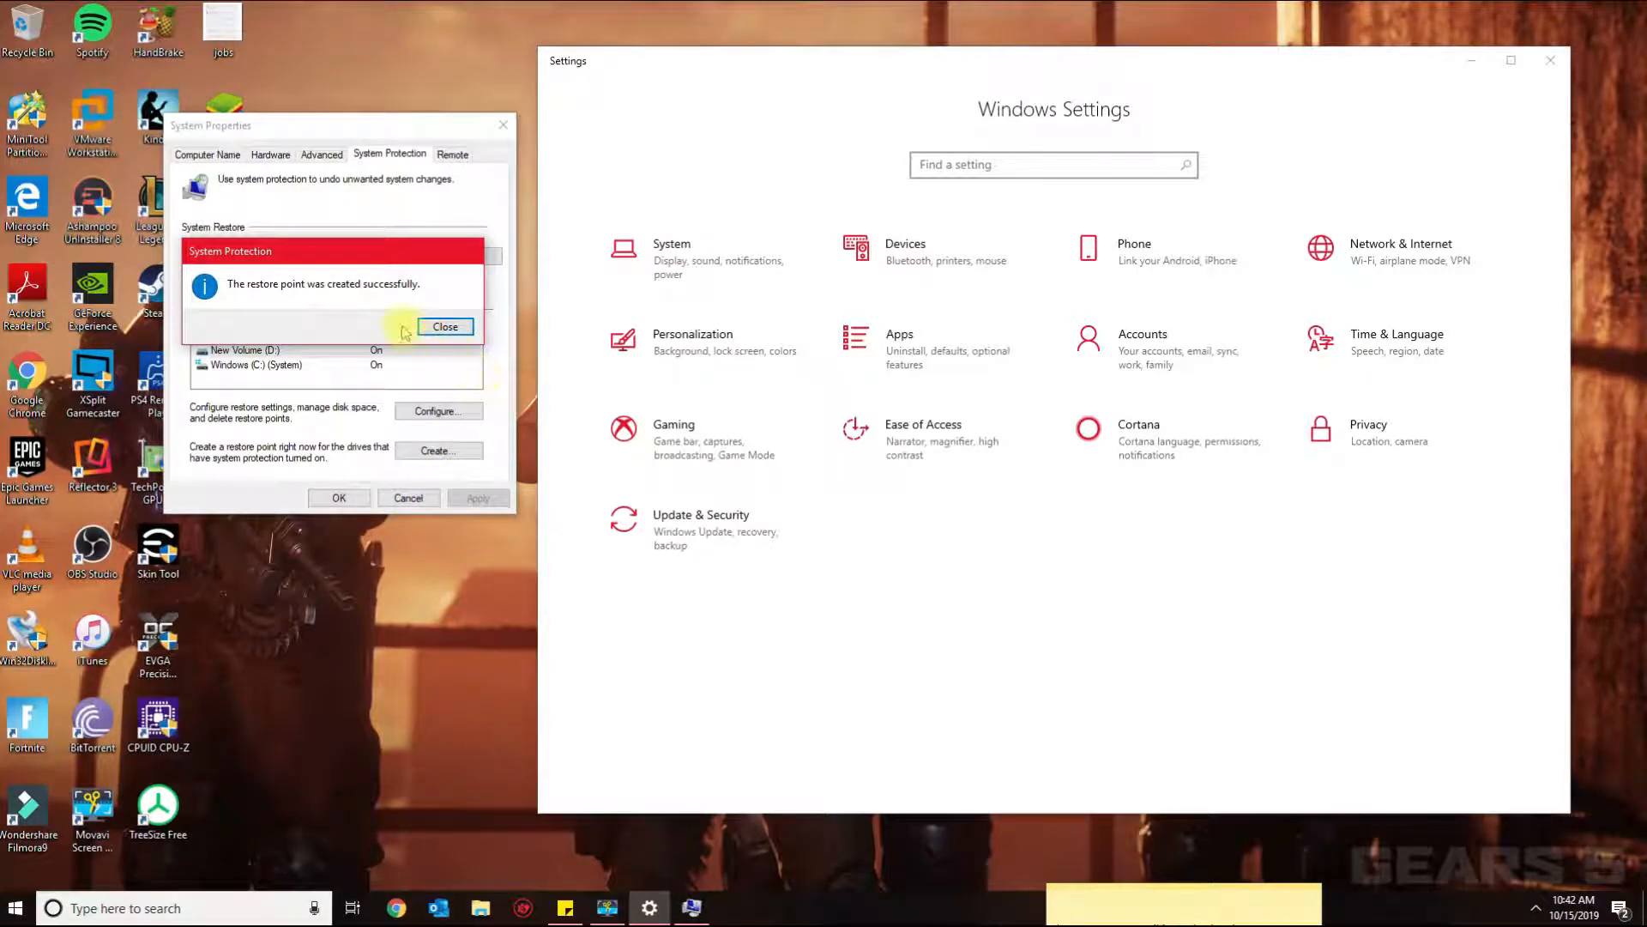
{"action": "left_click", "coordinate": [437, 327]}
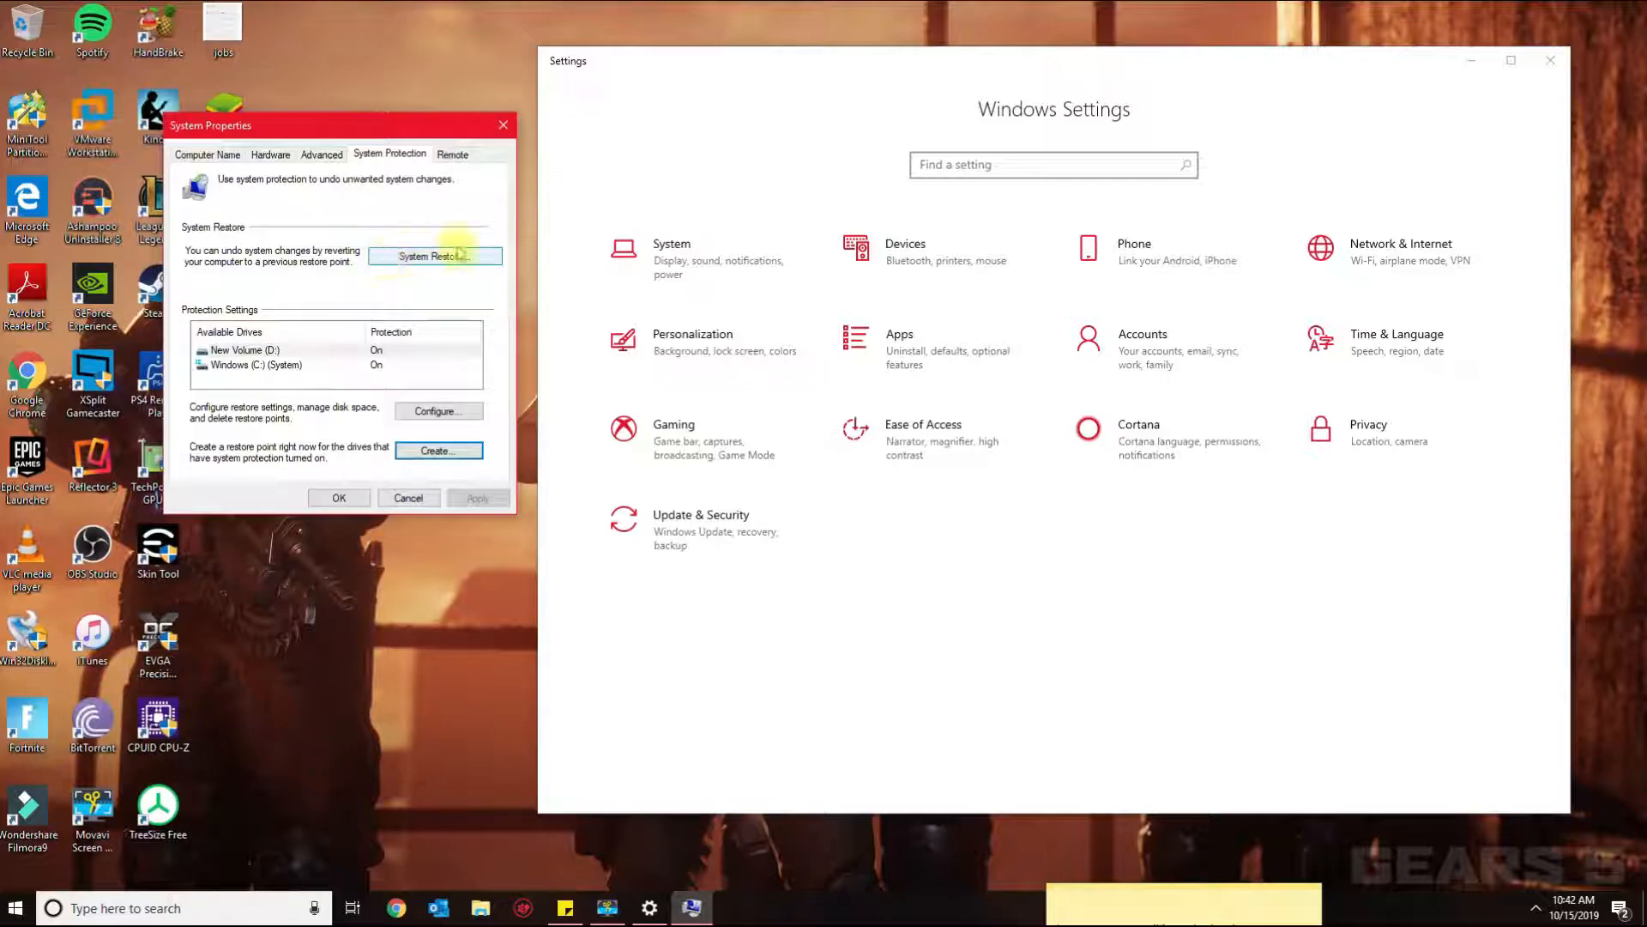
- Review the restore points in System Restore, proceed to the drive confirmation for Installed UltraUXThemePatcher 3.6.2, and cancel without restoring
{"action": "left_click", "coordinate": [447, 259]}
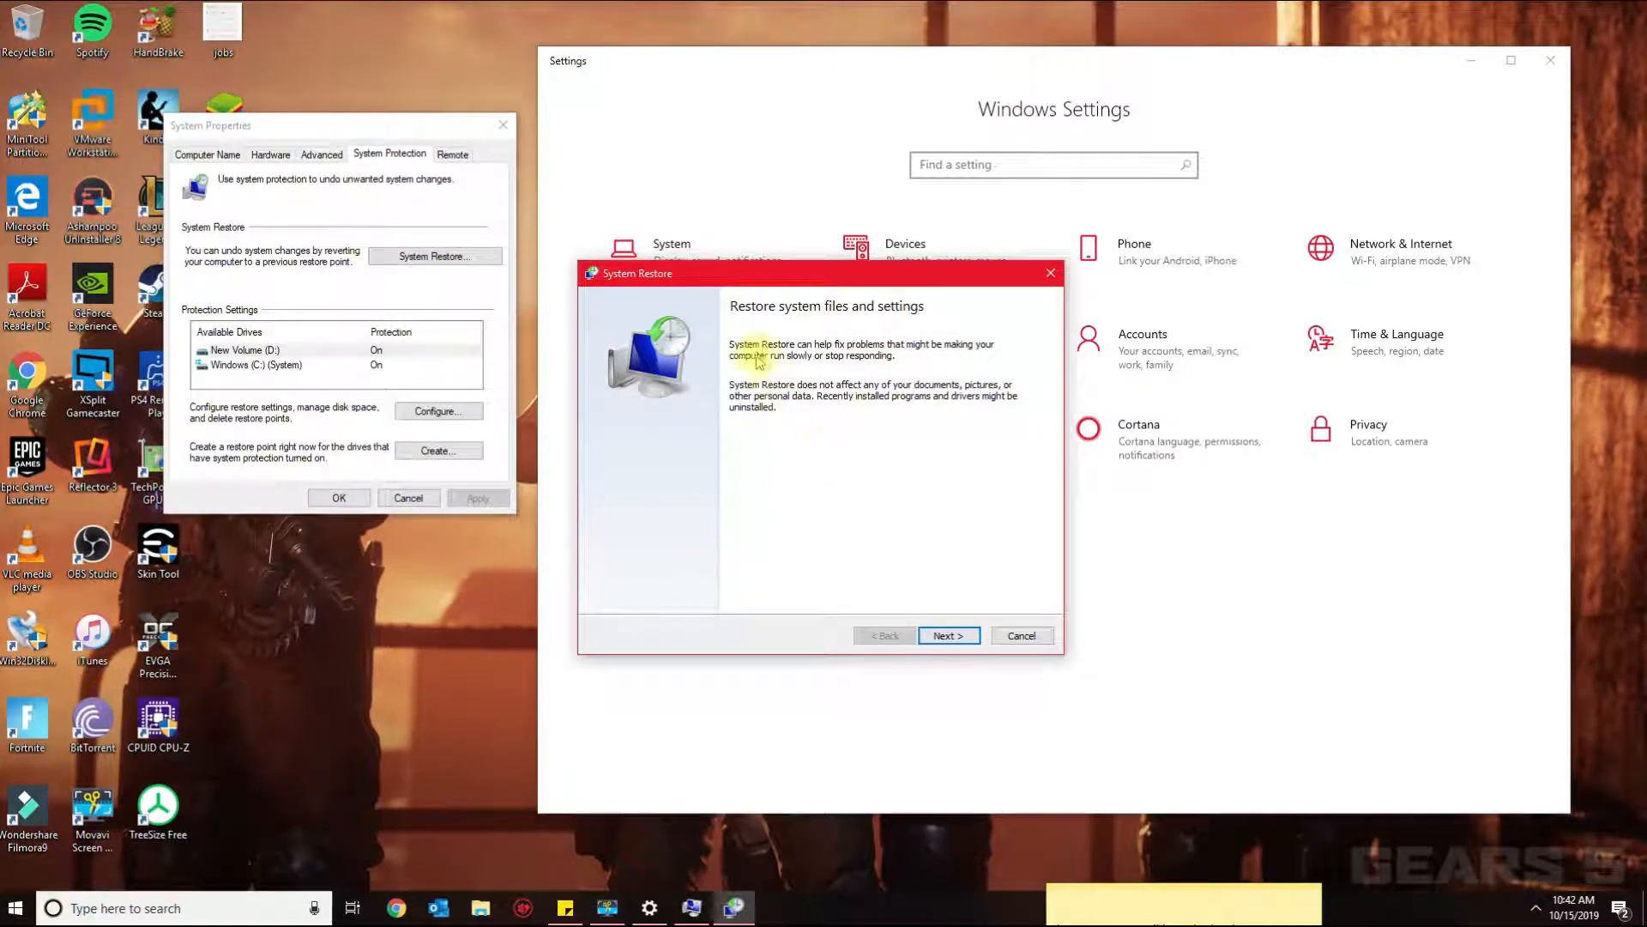
{"action": "left_click", "coordinate": [950, 634]}
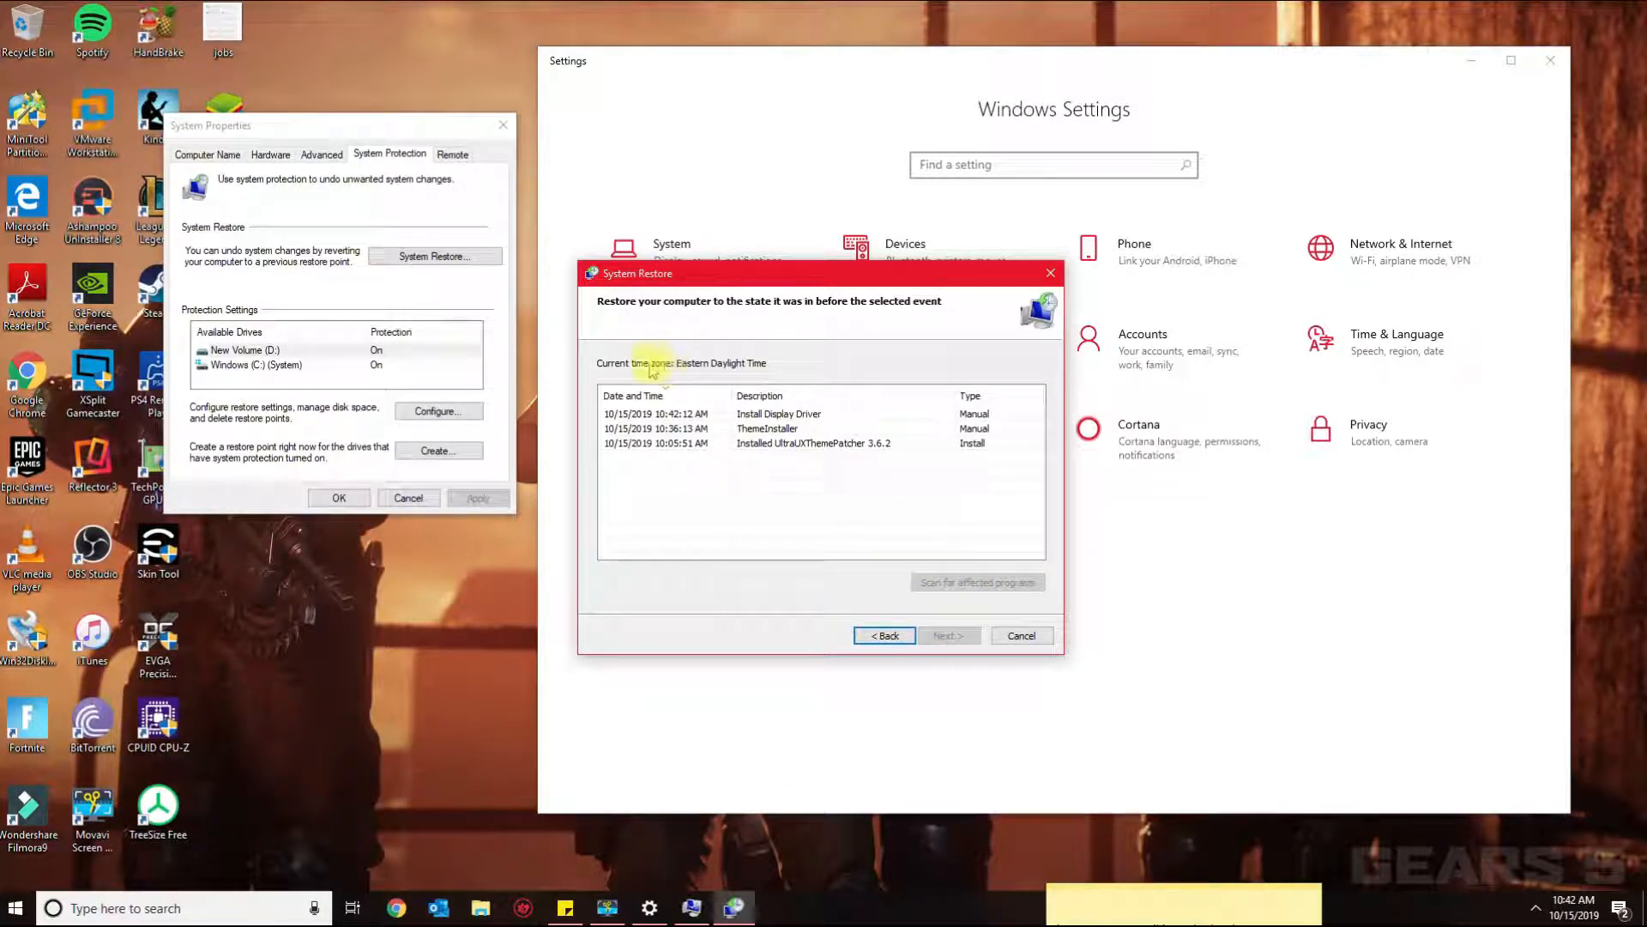
{"action": "left_click", "coordinate": [765, 417]}
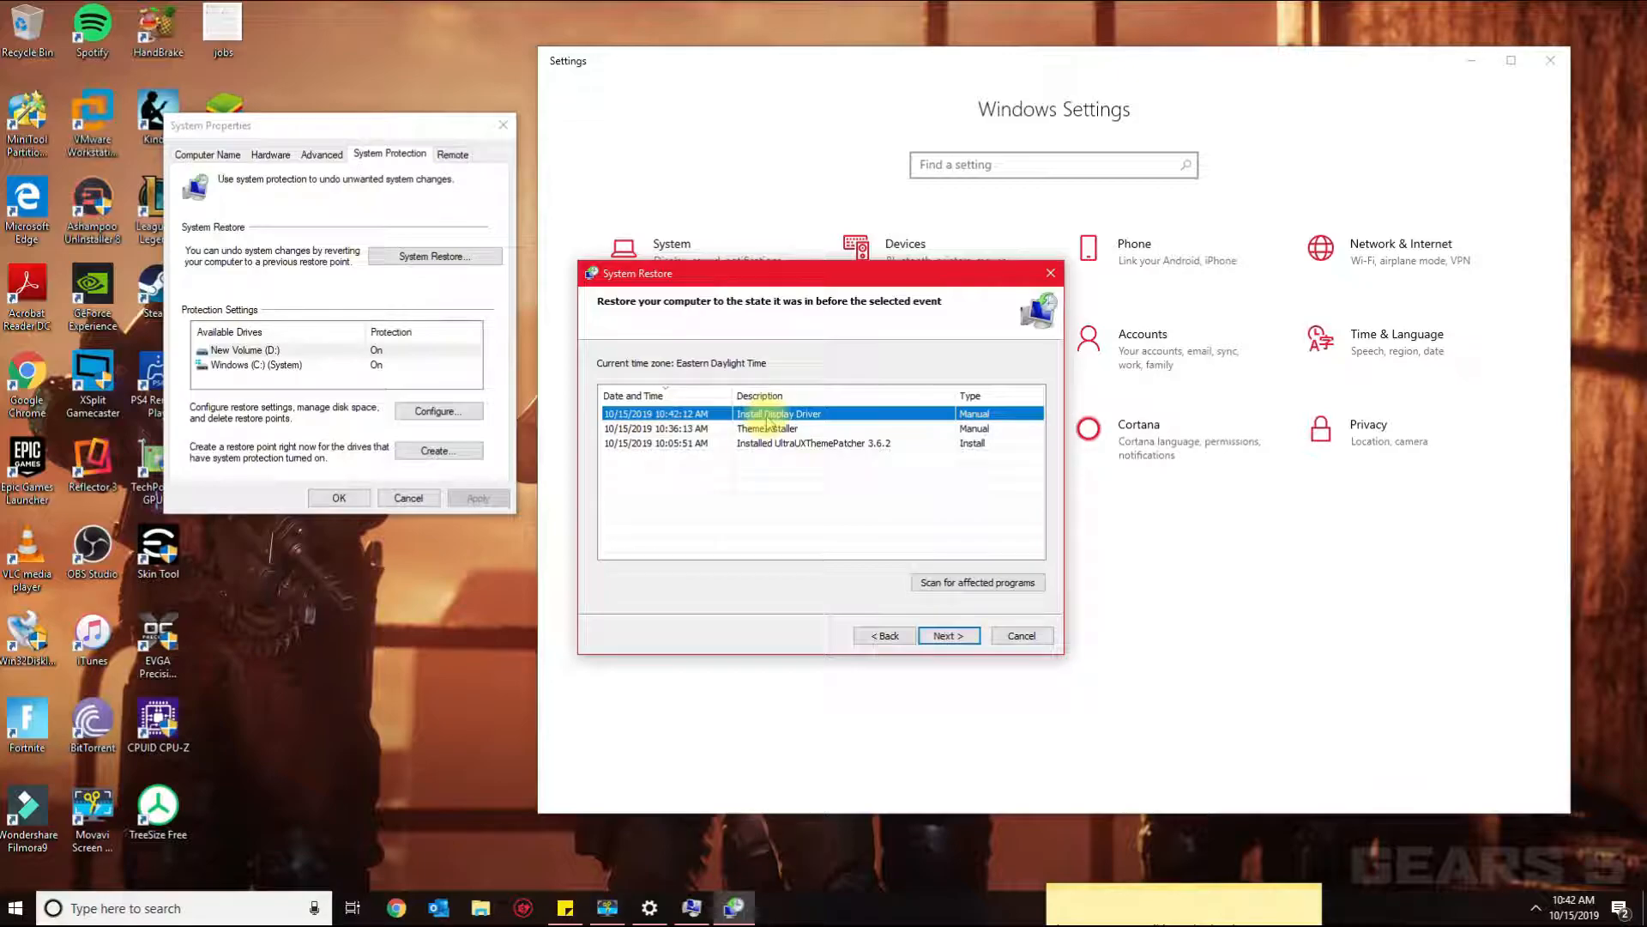
{"action": "left_click", "coordinate": [767, 426]}
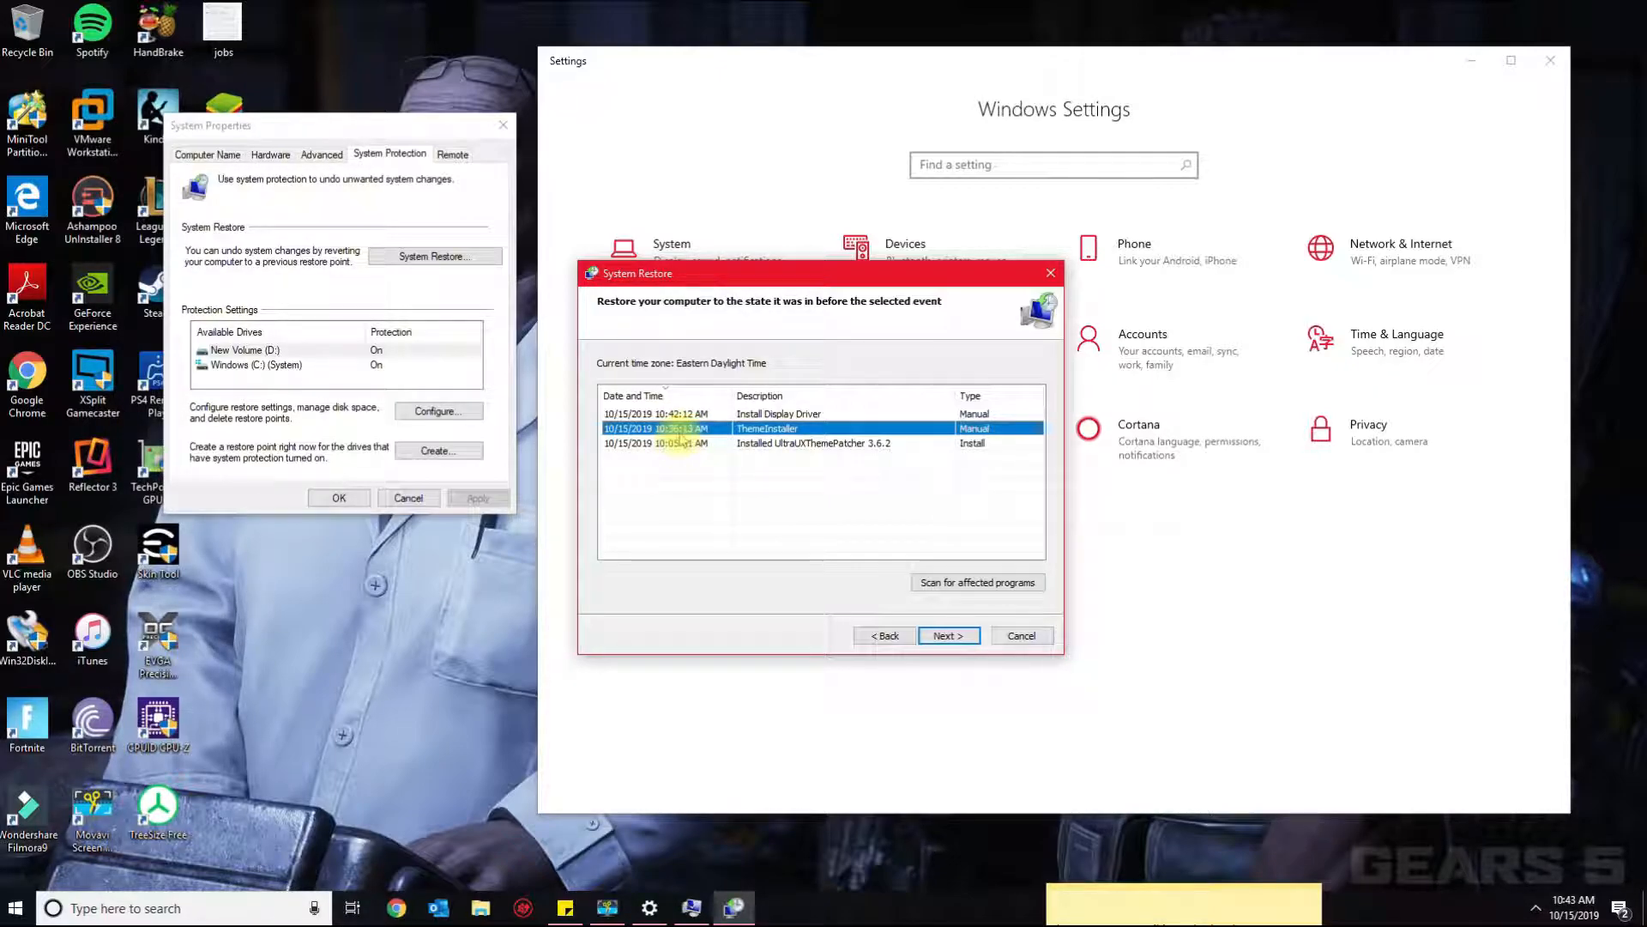
{"action": "left_click", "coordinate": [798, 444]}
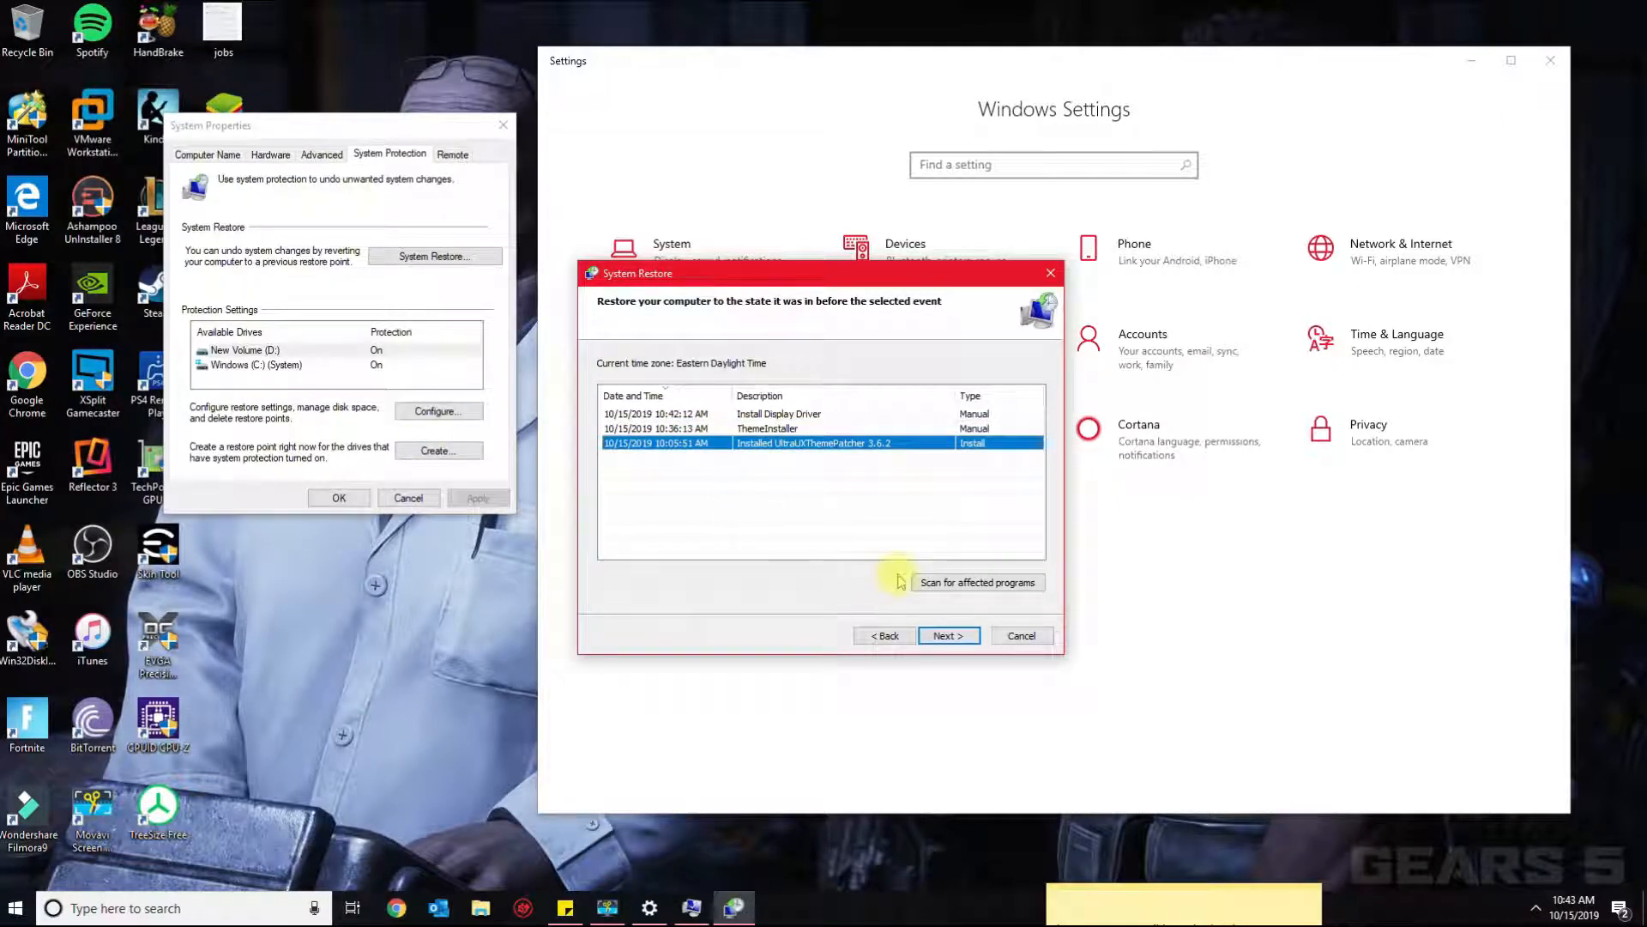
{"action": "left_click", "coordinate": [939, 637]}
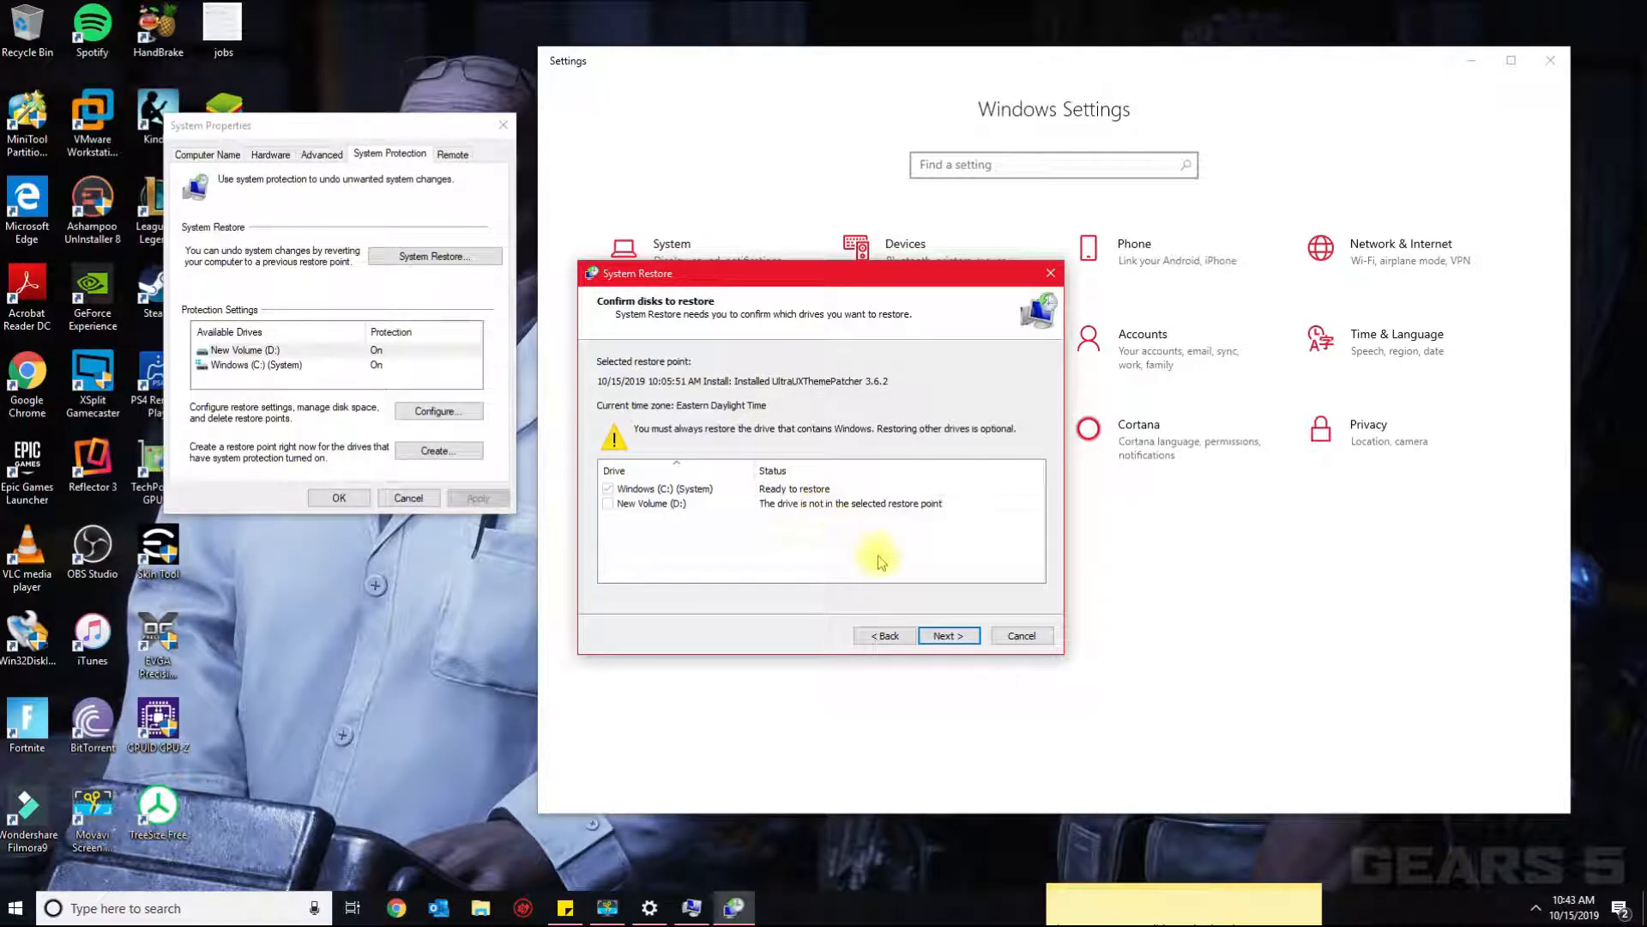
{"action": "left_click", "coordinate": [1032, 638]}
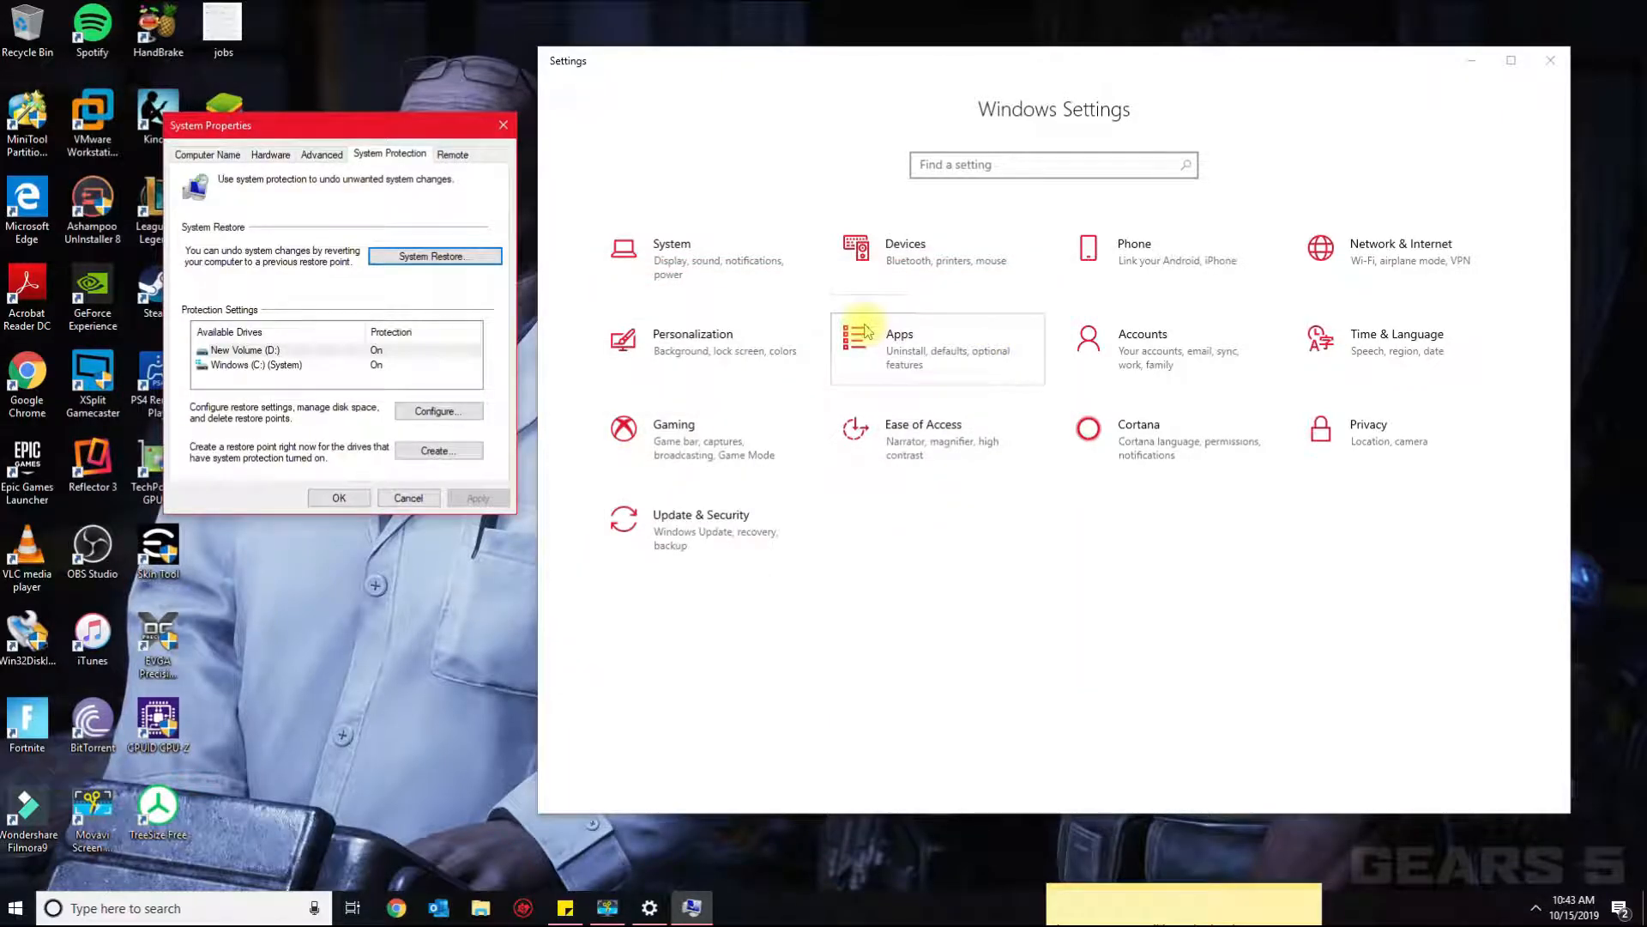